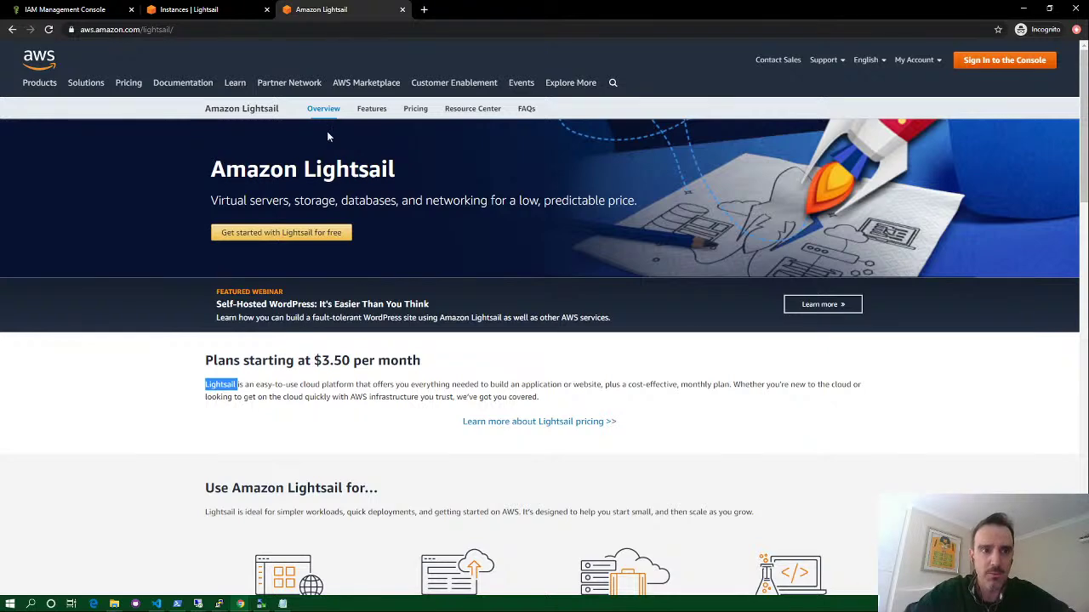
Look through the full catalogue of AWS services in the management console
{"action": "left_click", "coordinate": [98, 10]}
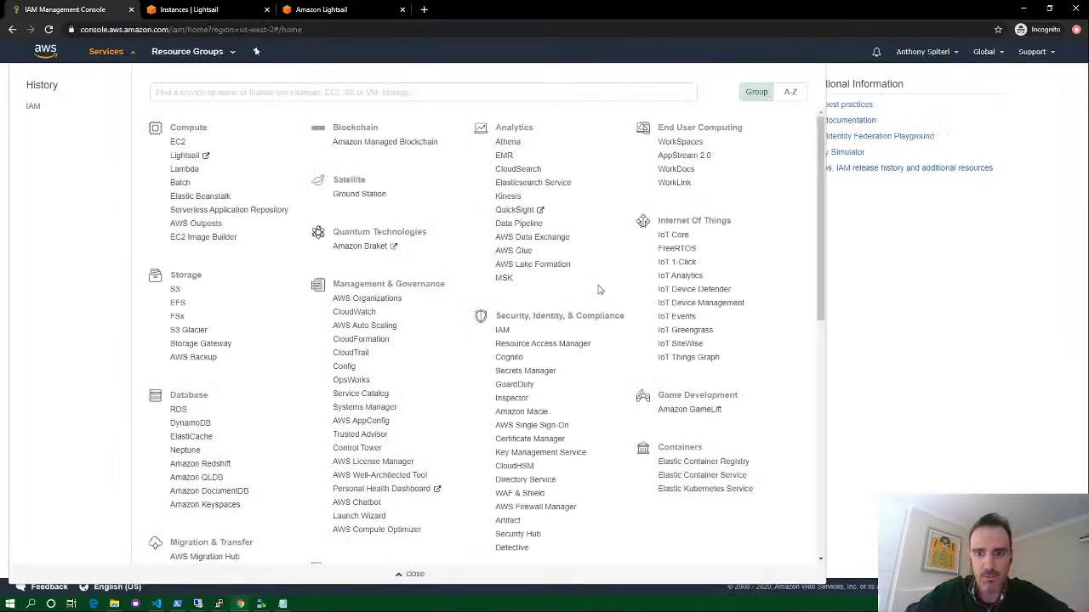
{"action": "left_click", "coordinate": [821, 358]}
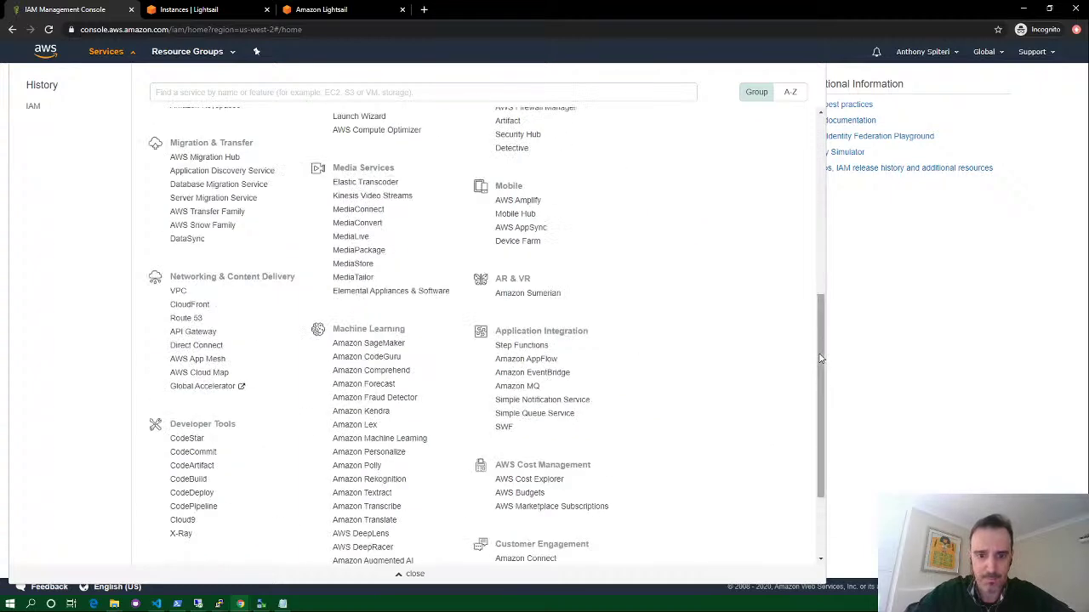
{"action": "left_click_drag", "start_coordinate": [821, 358], "coordinate": [817, 474]}
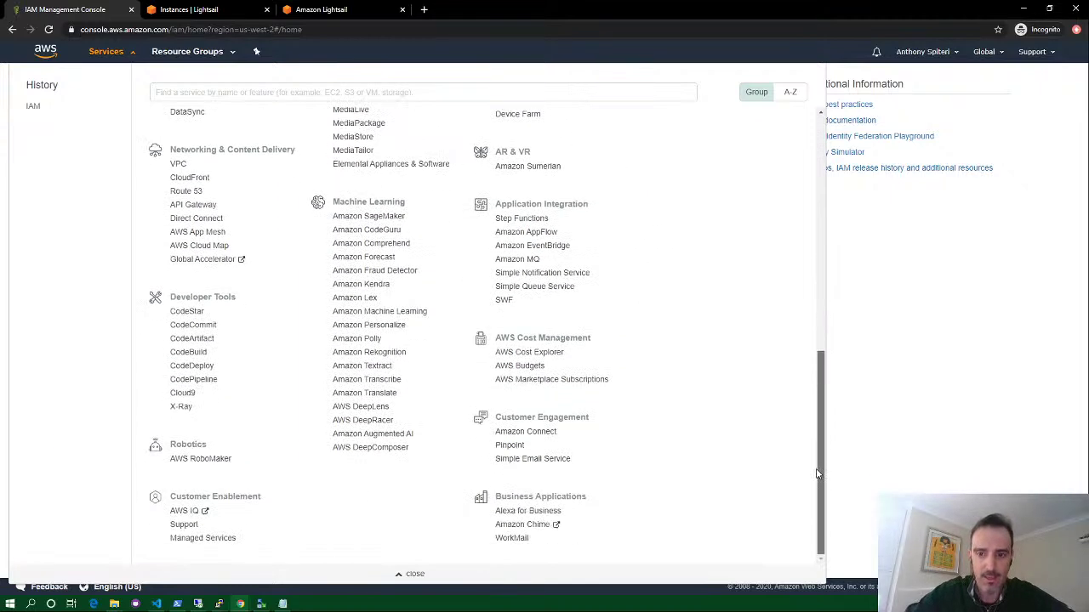
{"action": "left_click_drag", "start_coordinate": [818, 353], "coordinate": [819, 128]}
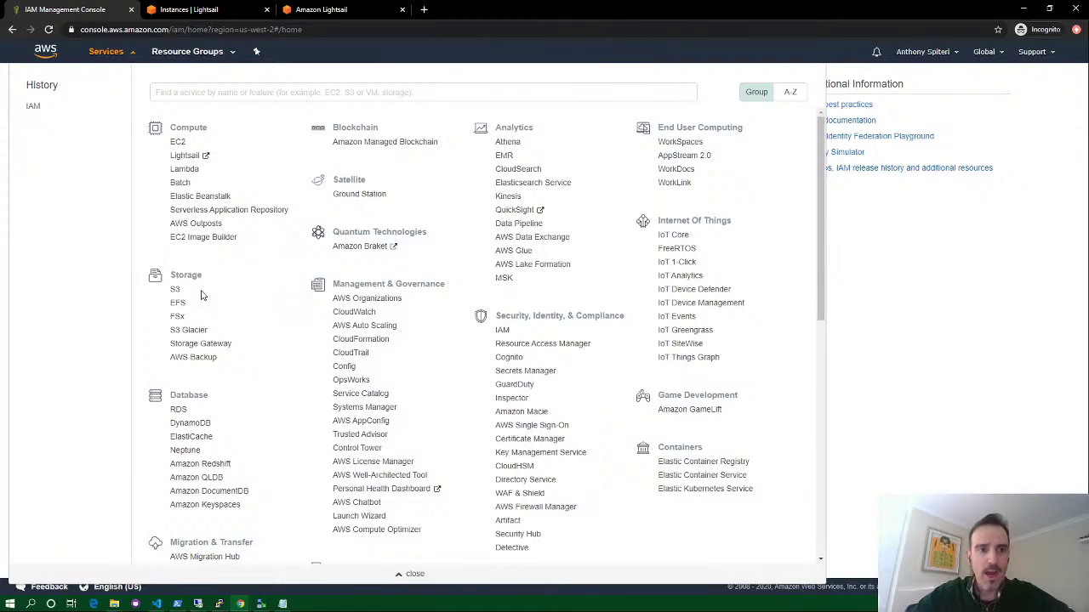
Review the Amazon Lightsail product overview, including the starting plan price and the use cases it suits
{"action": "left_click", "coordinate": [224, 11]}
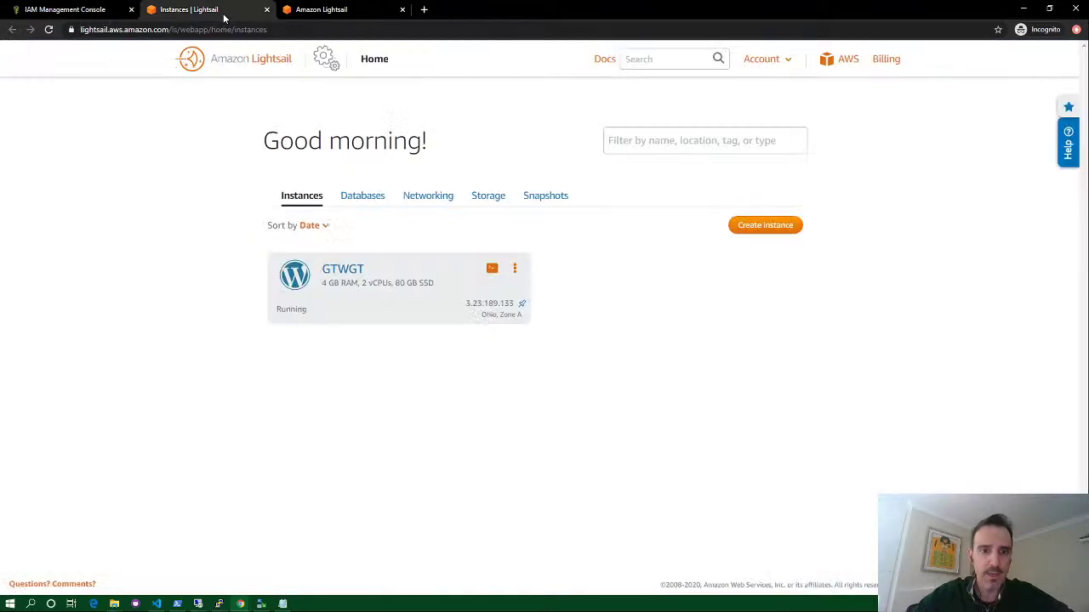
{"action": "left_click", "coordinate": [303, 11]}
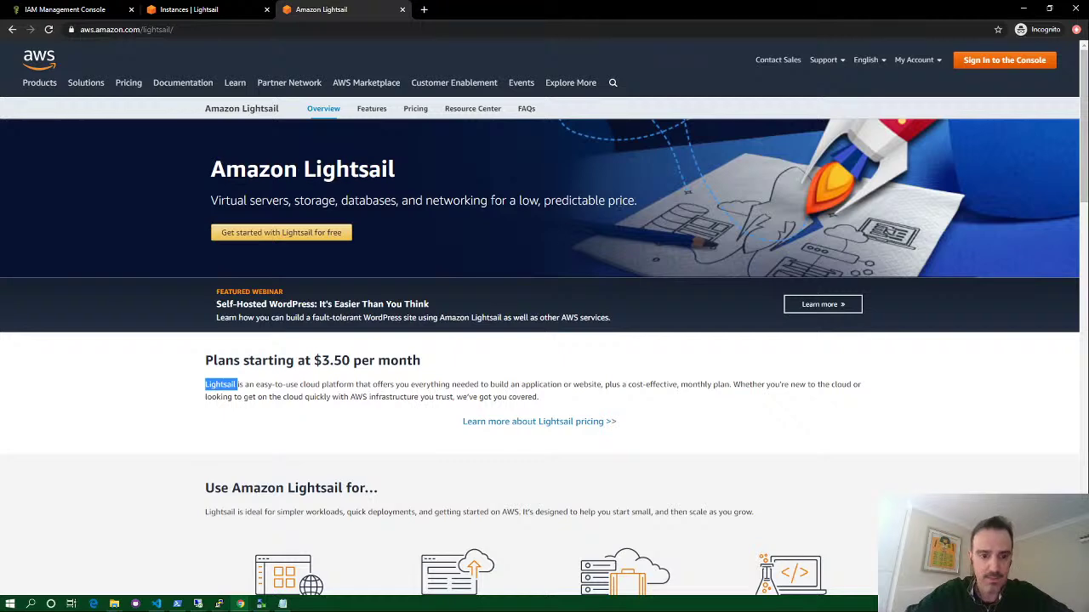
{"action": "scroll", "coordinate": [561, 236], "scroll_direction": "down", "scroll_amount": 1}
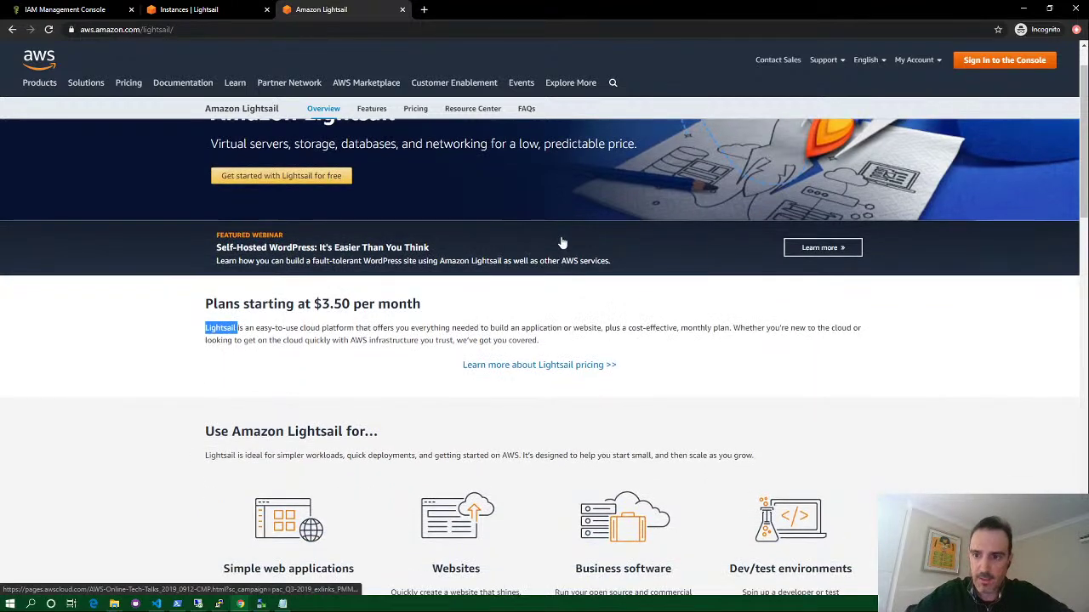
{"action": "scroll", "coordinate": [561, 243], "scroll_direction": "down", "scroll_amount": 2}
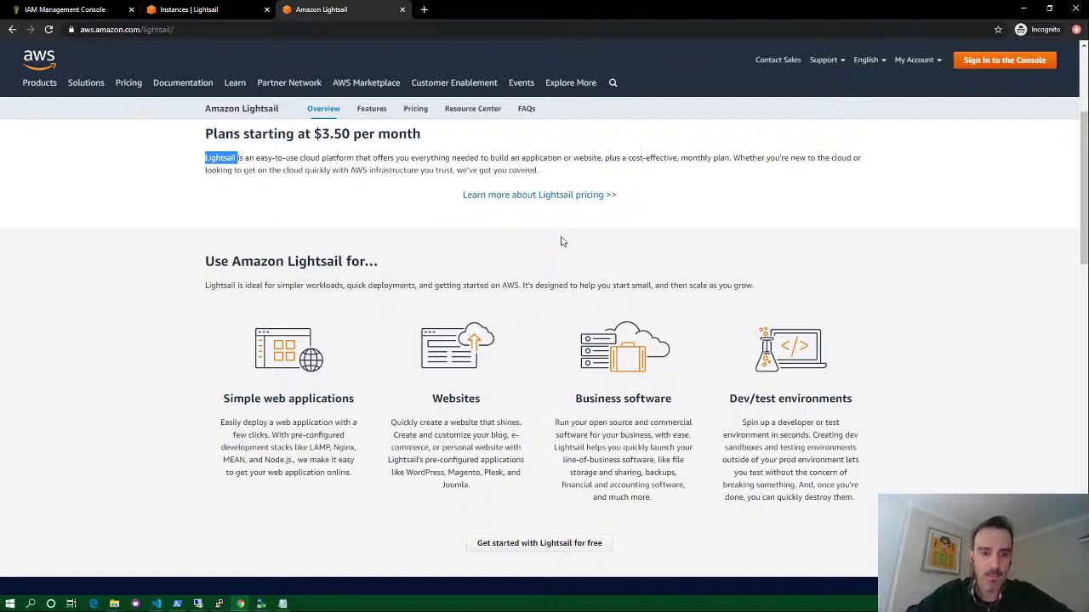
{"action": "left_click", "coordinate": [318, 421]}
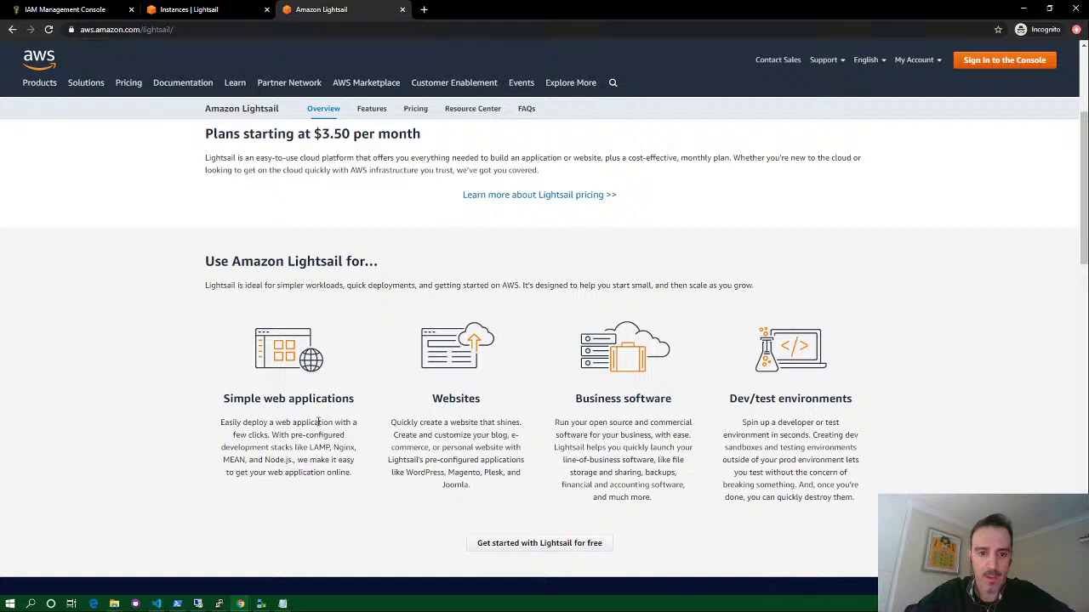
Look through the Databases, Networking, Storage and Snapshots sections of the Lightsail console and return to the Instances list
{"action": "left_click", "coordinate": [214, 15]}
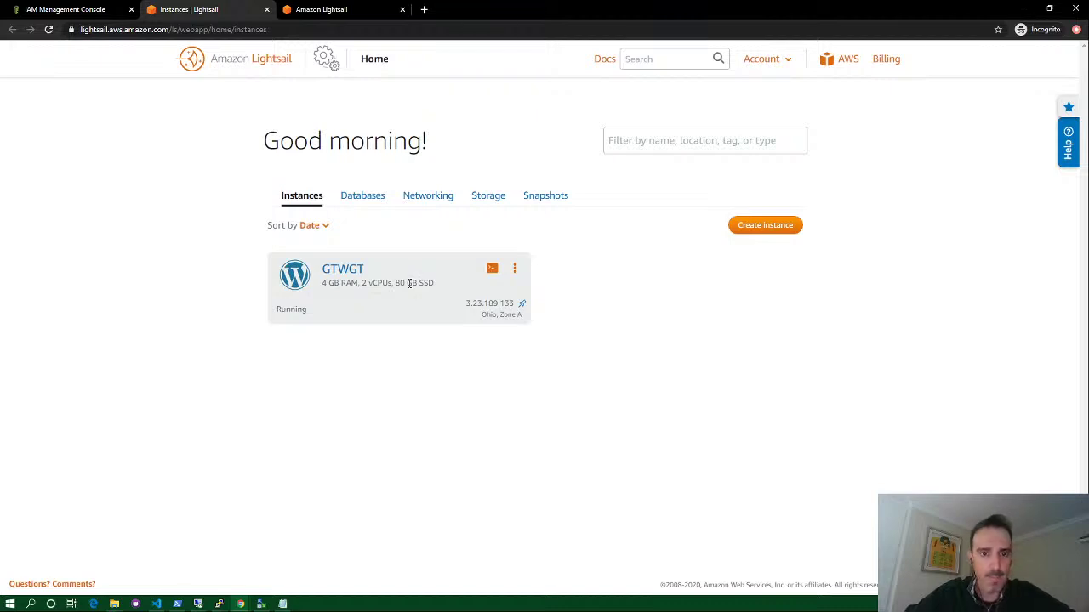
{"action": "left_click", "coordinate": [358, 200]}
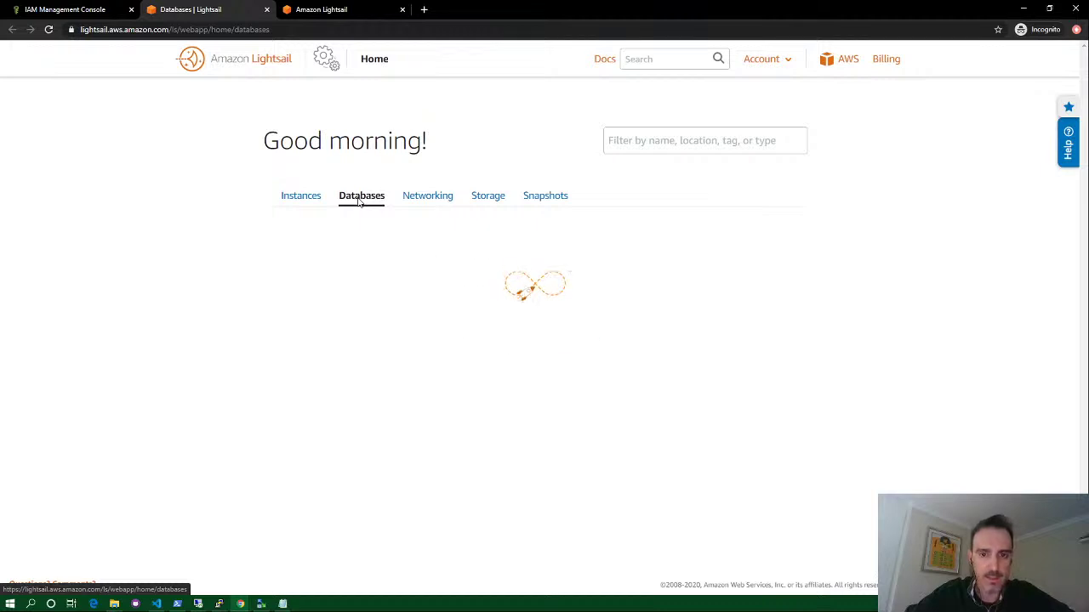
{"action": "left_click", "coordinate": [426, 201]}
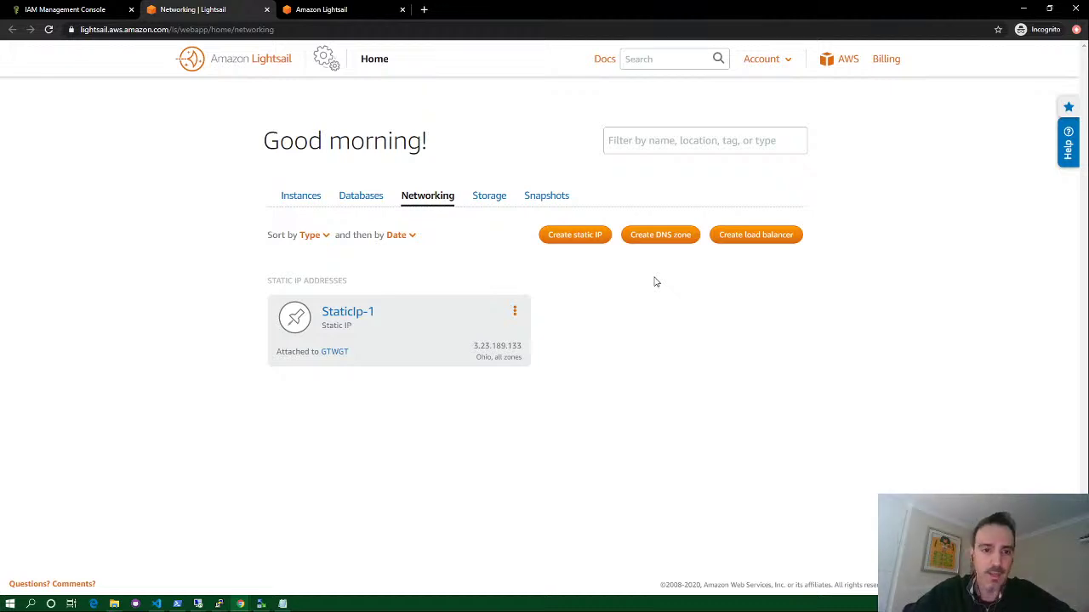
{"action": "left_click", "coordinate": [489, 203]}
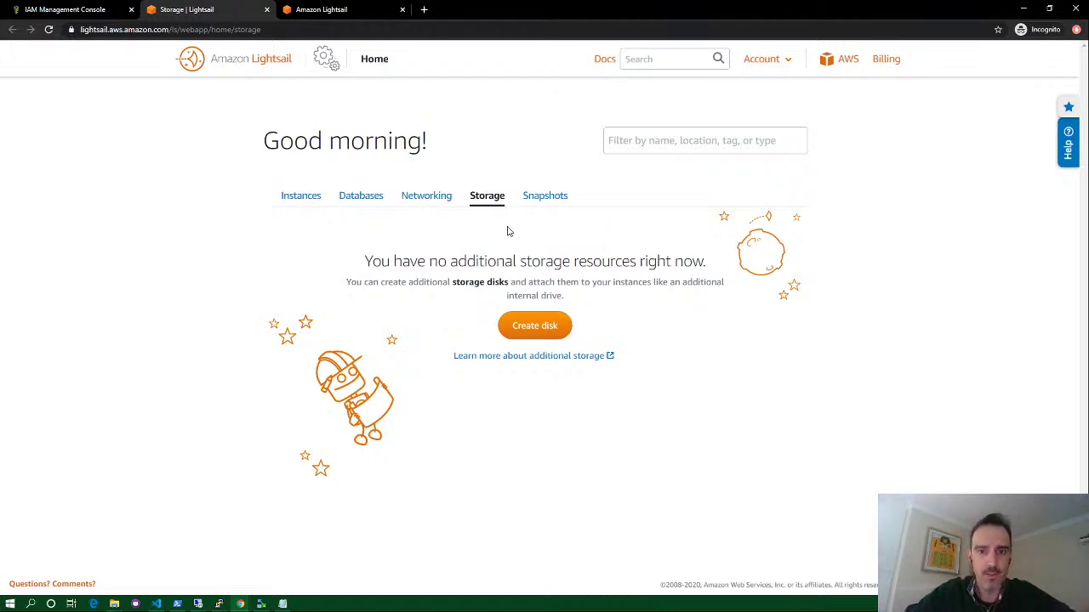
{"action": "left_click", "coordinate": [544, 204]}
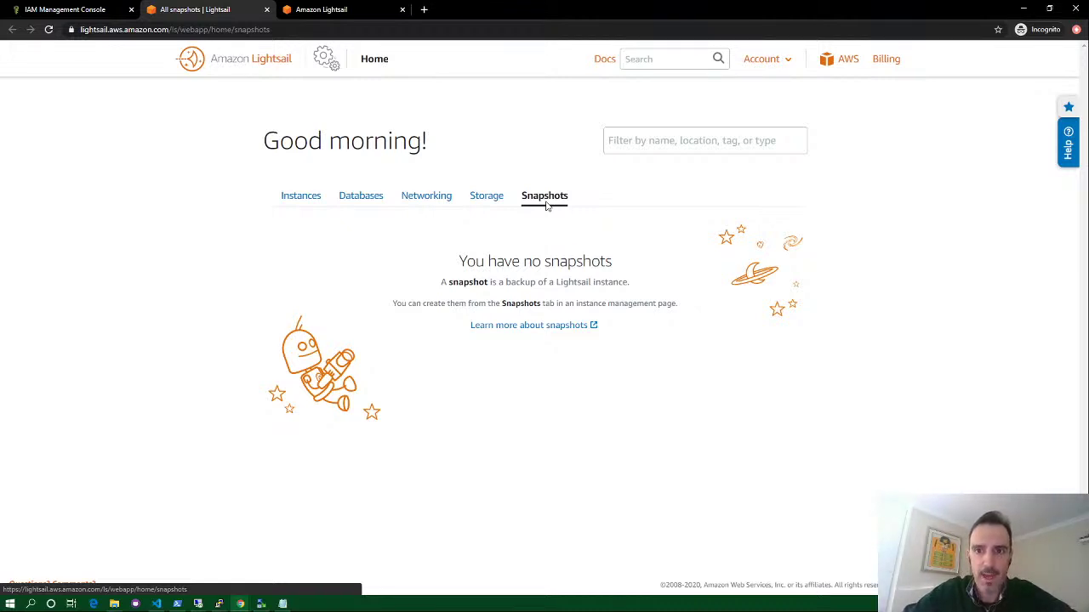
{"action": "left_click", "coordinate": [301, 201]}
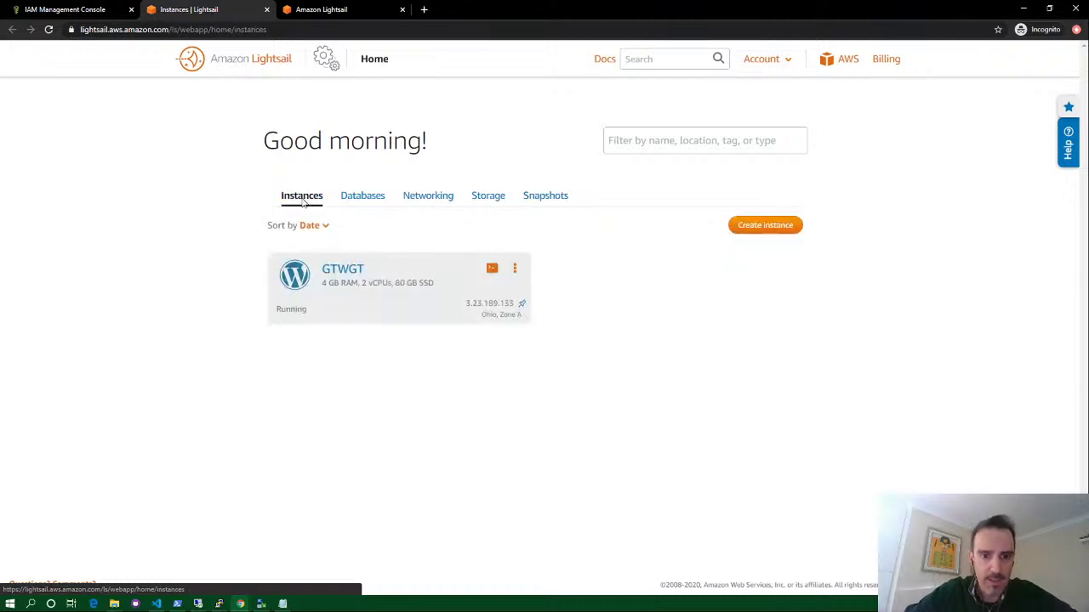
Start creating a new Lightsail instance
{"action": "left_click", "coordinate": [782, 227]}
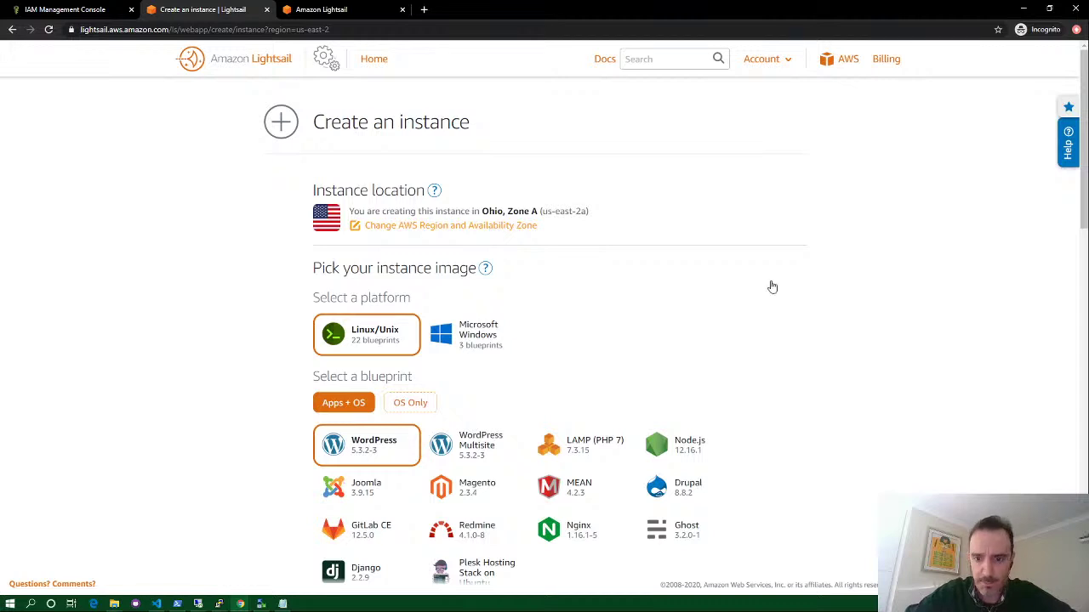
{"action": "scroll", "coordinate": [772, 286], "scroll_direction": "down", "scroll_amount": 1}
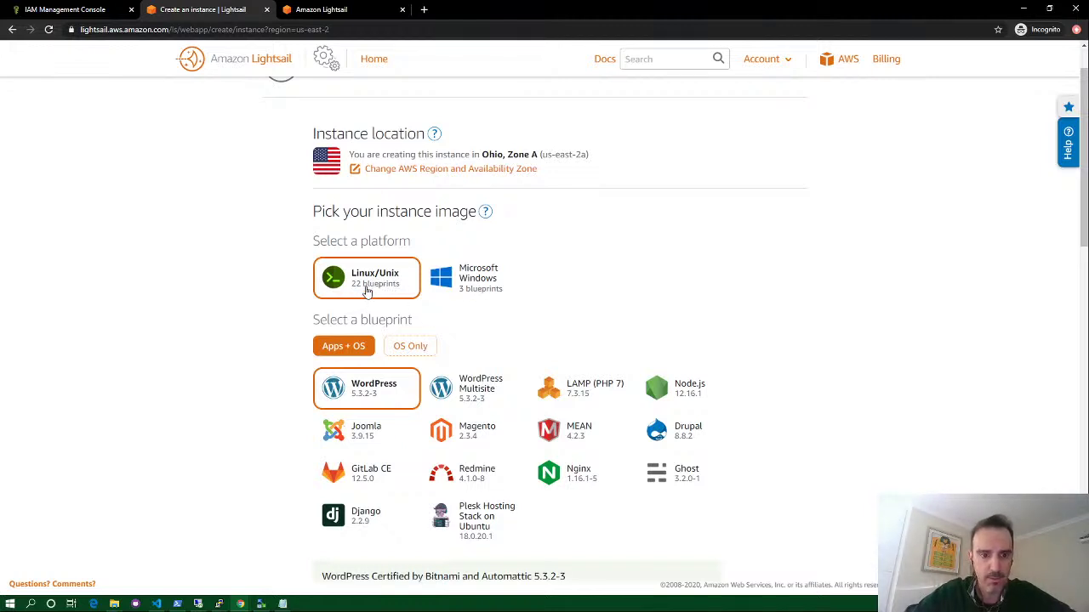
Compare the Apps + OS and OS Only blueprints for Microsoft Windows, and switch back to the Linux/Unix platform
{"action": "left_click", "coordinate": [464, 291]}
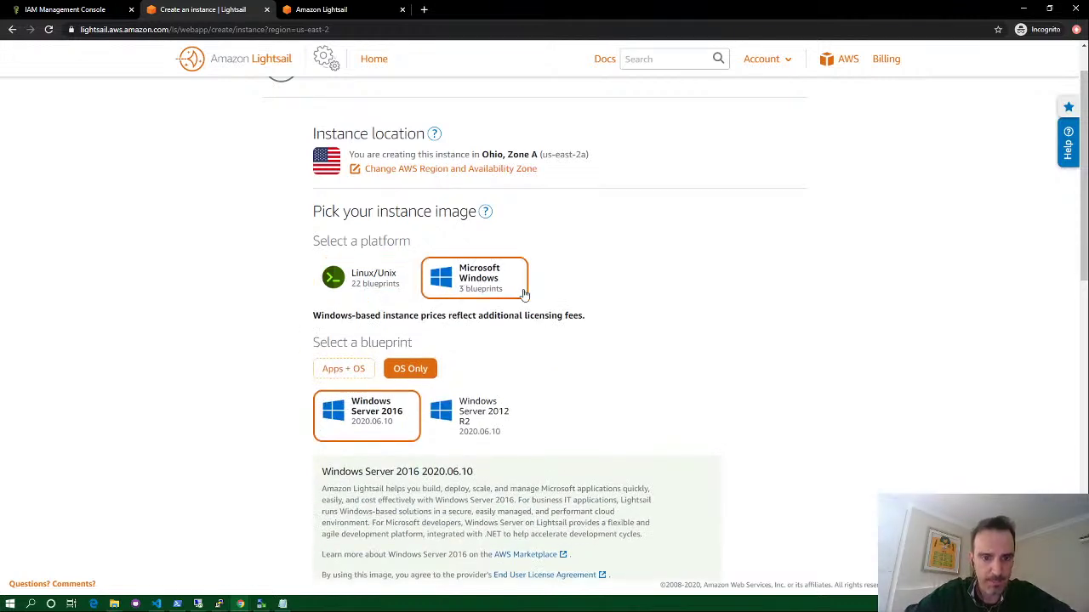
{"action": "left_click", "coordinate": [357, 372]}
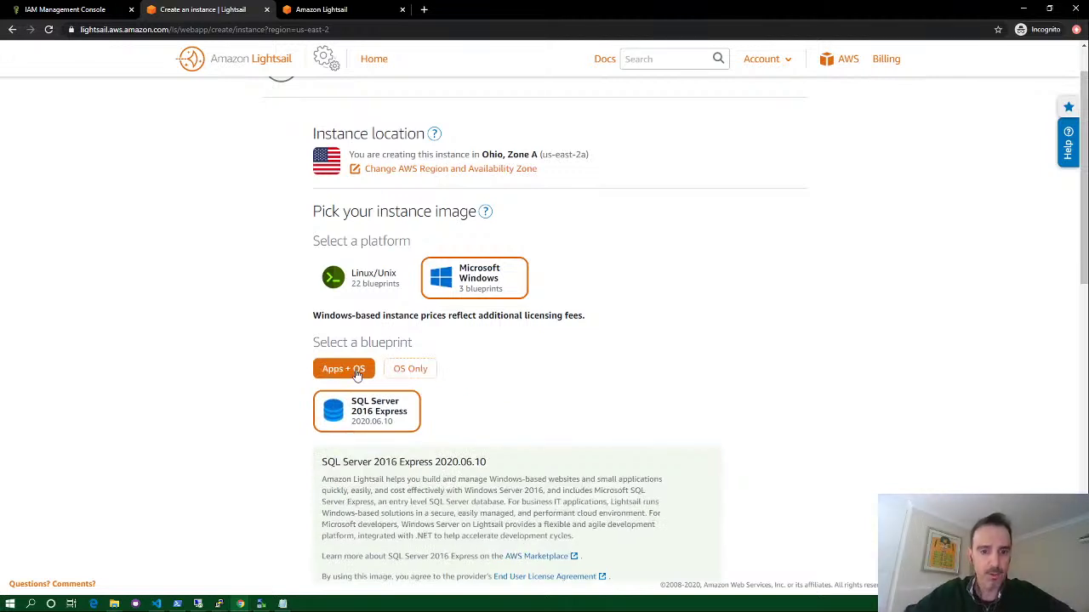
{"action": "left_click", "coordinate": [409, 370]}
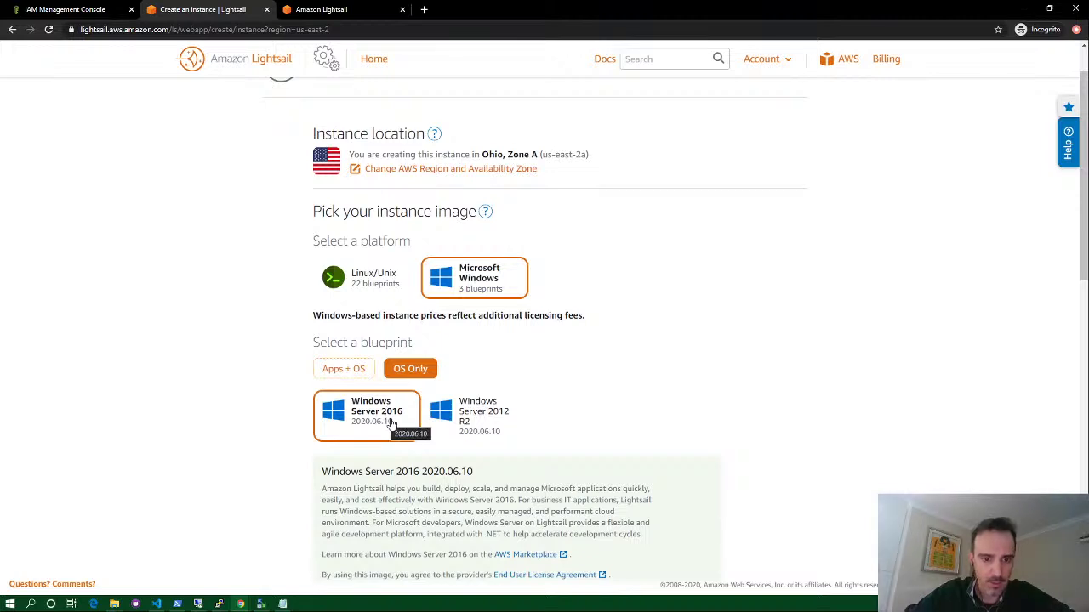
{"action": "left_click", "coordinate": [355, 377]}
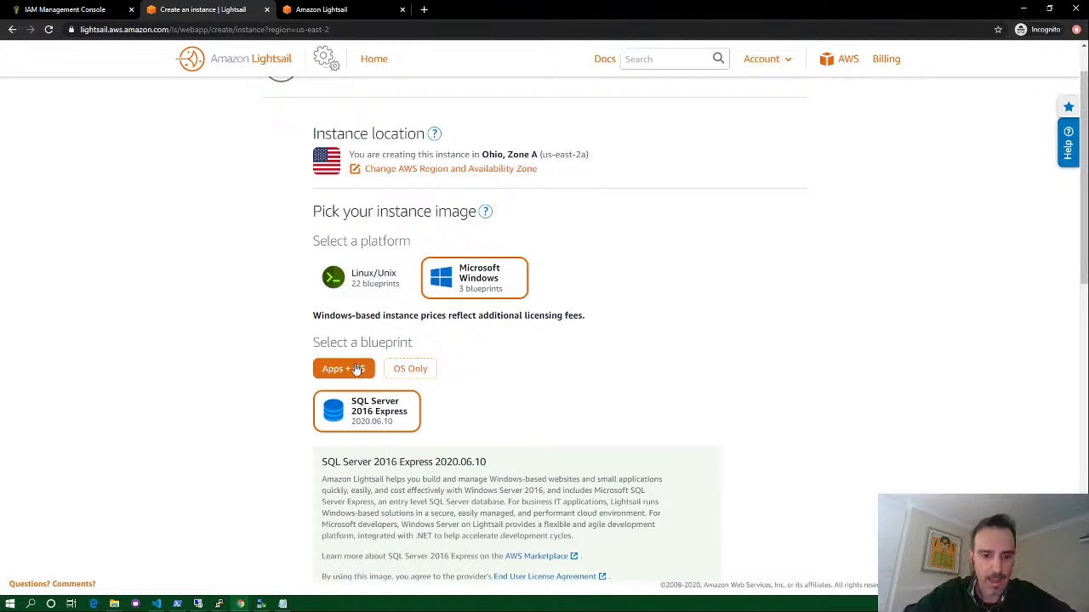
{"action": "left_click", "coordinate": [381, 288]}
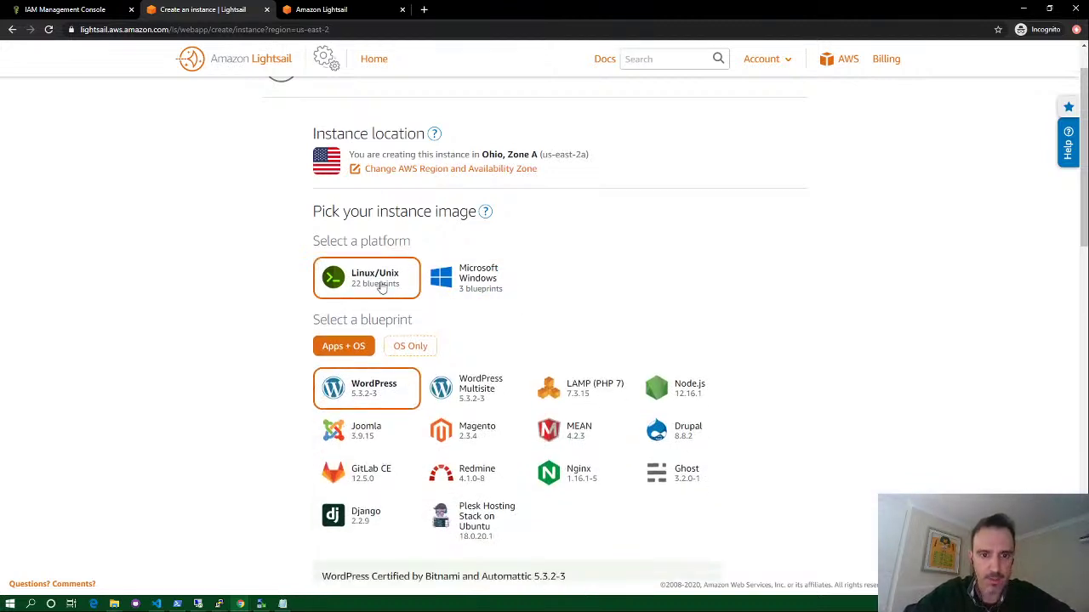
Compare the instance plans by memory, processing, storage and transfer, and restore the sorting by price per month
{"action": "scroll", "coordinate": [298, 348], "scroll_direction": "down", "scroll_amount": 1}
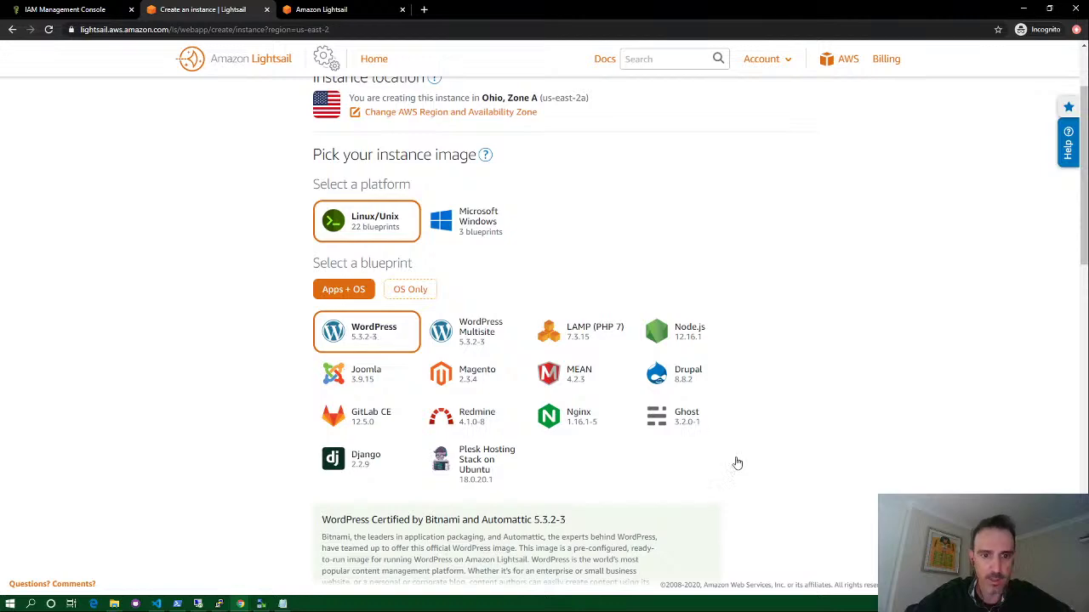
{"action": "scroll", "coordinate": [769, 458], "scroll_direction": "down", "scroll_amount": 2}
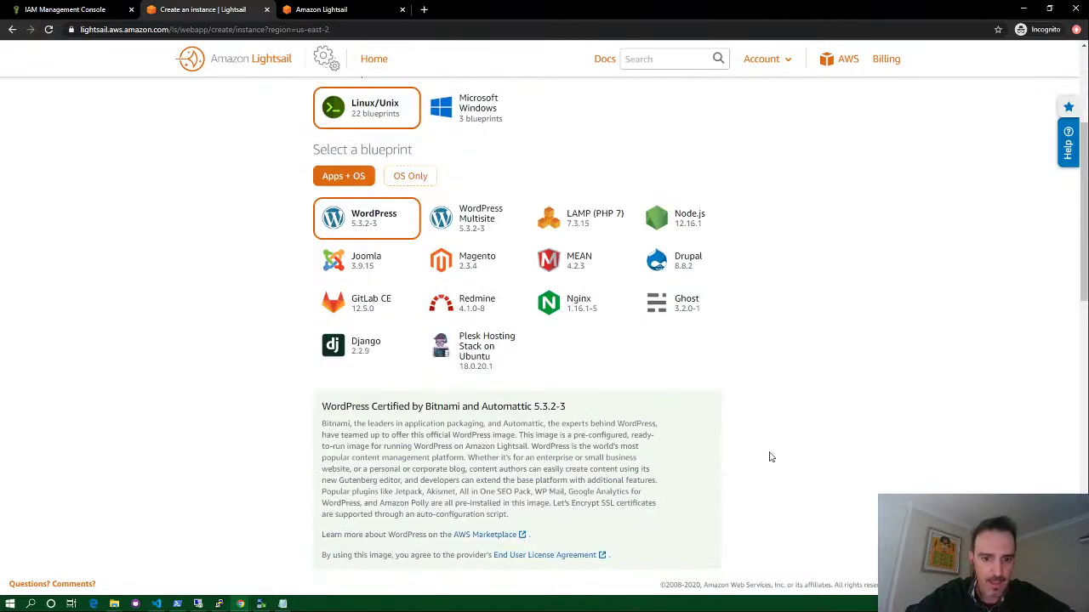
{"action": "scroll", "coordinate": [769, 457], "scroll_direction": "down", "scroll_amount": 1}
{"action": "scroll", "coordinate": [770, 458], "scroll_direction": "down", "scroll_amount": 2}
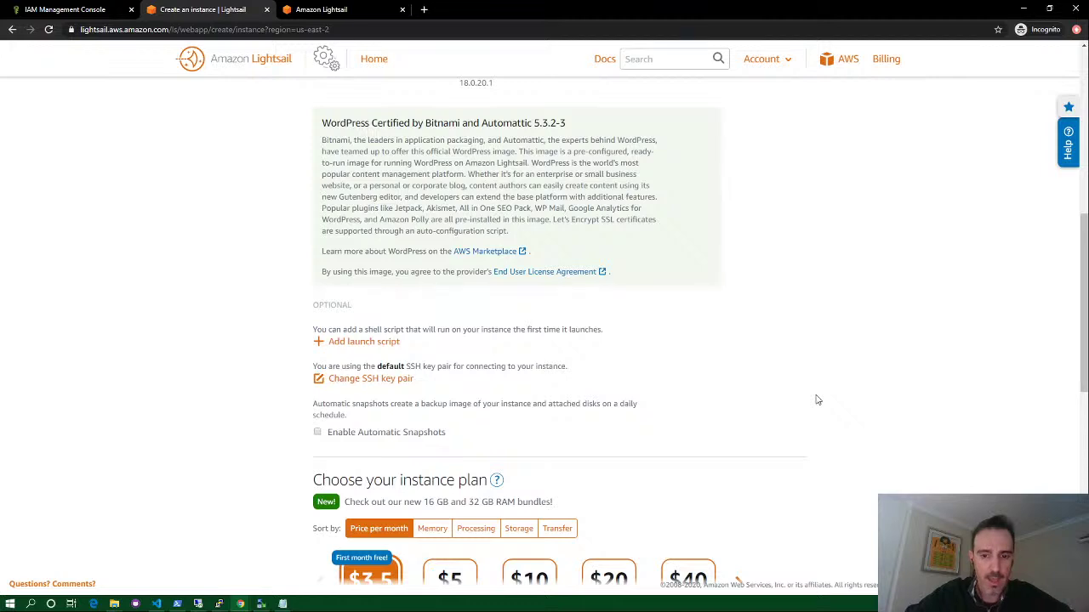
{"action": "scroll", "coordinate": [816, 400], "scroll_direction": "down", "scroll_amount": 1}
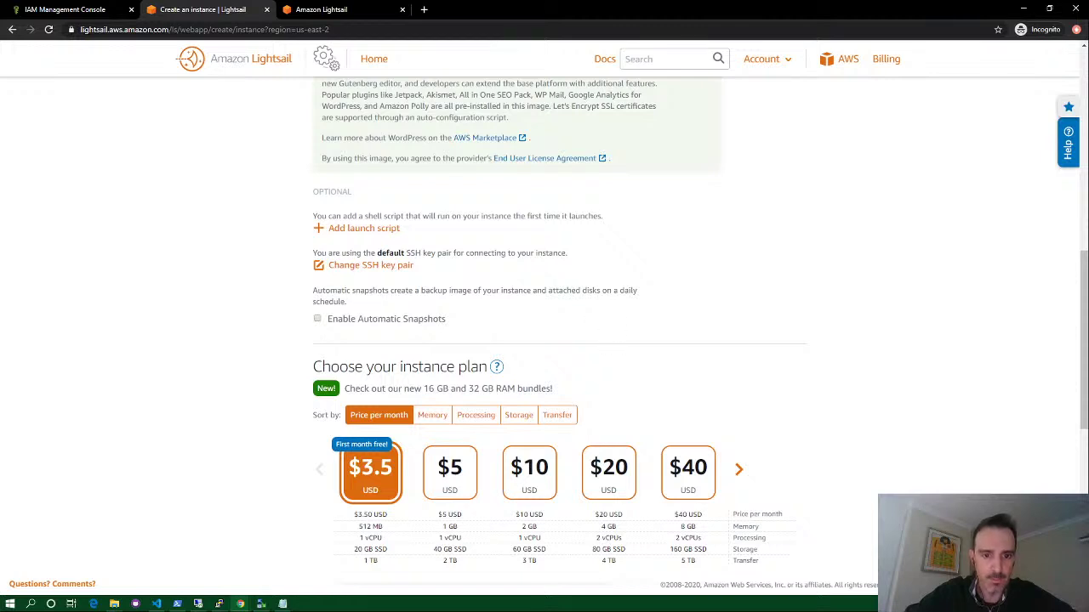
{"action": "scroll", "coordinate": [646, 378], "scroll_direction": "down", "scroll_amount": 1}
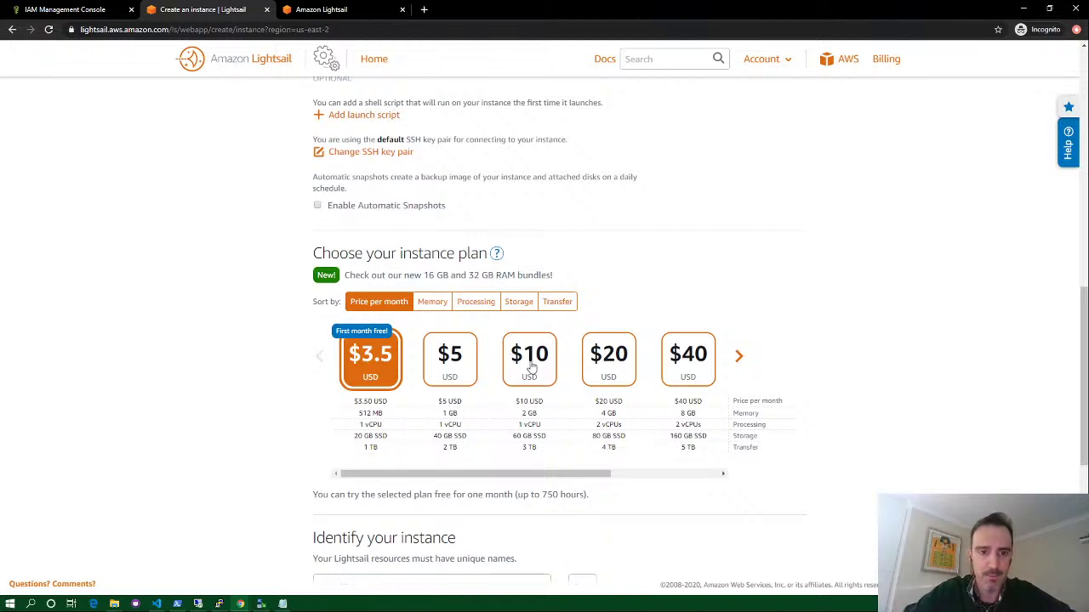
{"action": "left_click", "coordinate": [631, 476]}
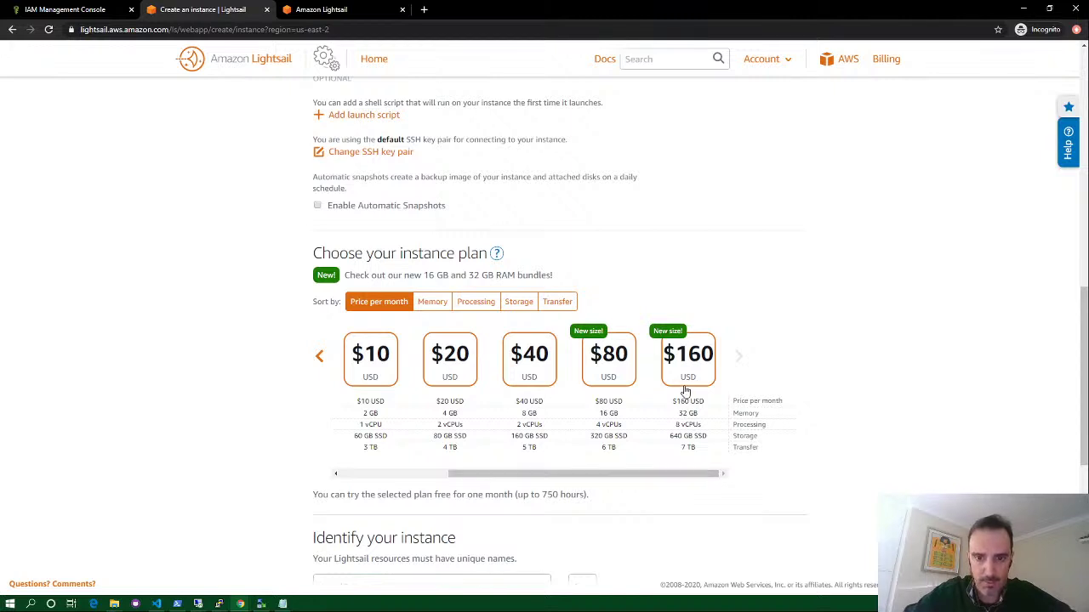
{"action": "left_click", "coordinate": [432, 303]}
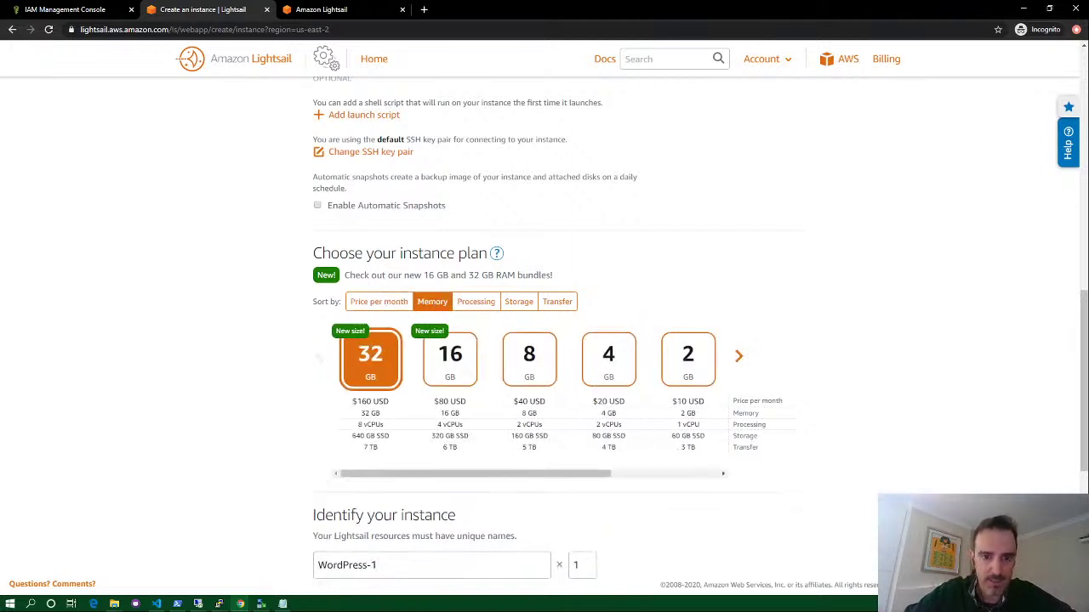
{"action": "left_click", "coordinate": [480, 309]}
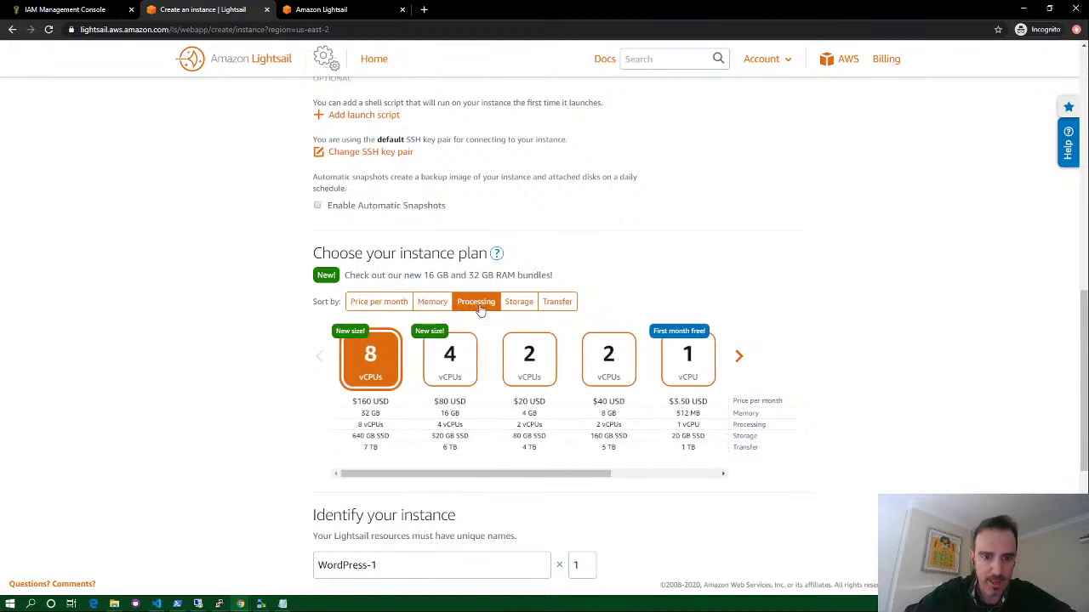
{"action": "left_click", "coordinate": [516, 307]}
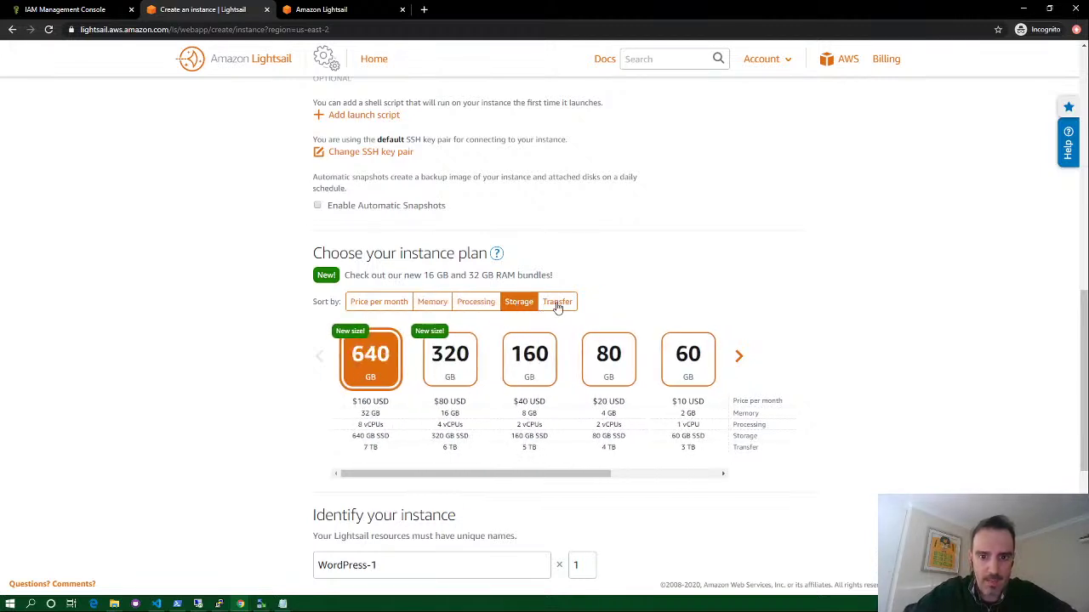
{"action": "left_click", "coordinate": [558, 304]}
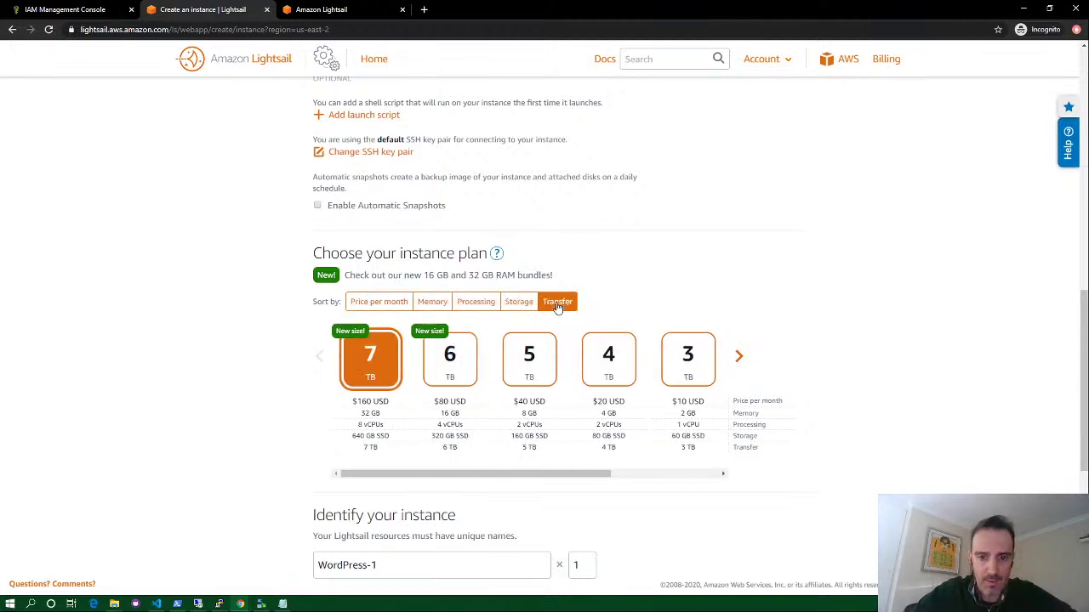
{"action": "left_click", "coordinate": [382, 308]}
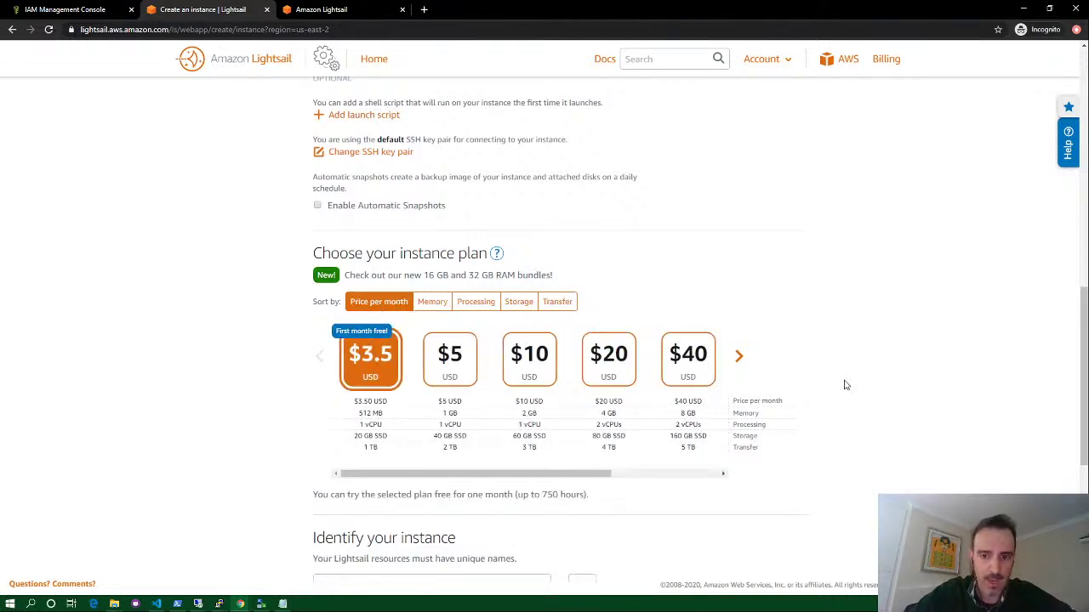
Review the instance naming, quantity and tagging options of the new instance
{"action": "scroll", "coordinate": [844, 386], "scroll_direction": "down", "scroll_amount": 1}
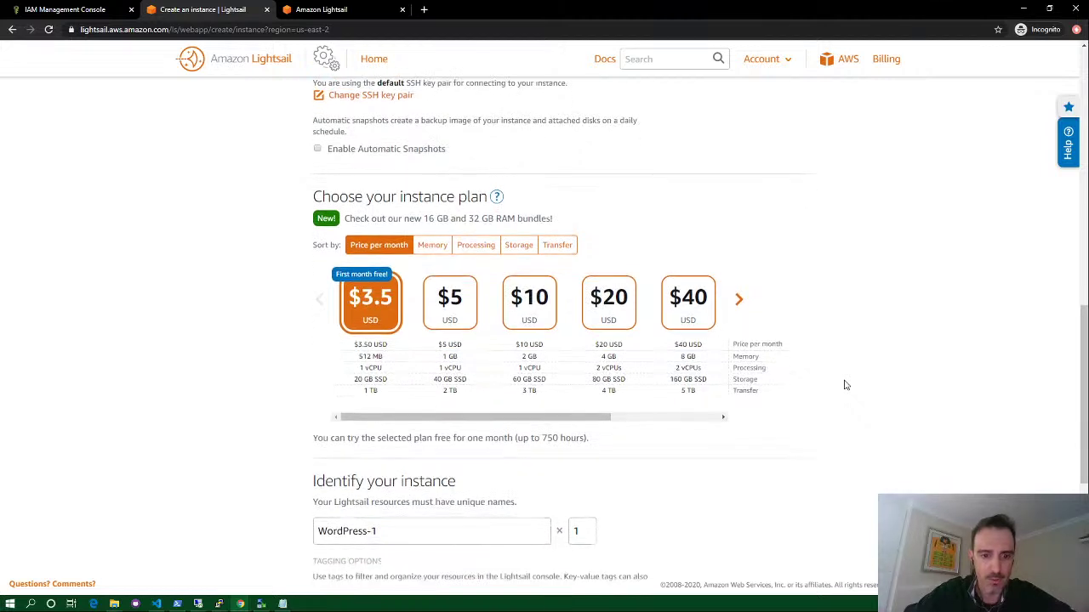
{"action": "scroll", "coordinate": [845, 385], "scroll_direction": "down", "scroll_amount": 1}
{"action": "scroll", "coordinate": [845, 386], "scroll_direction": "down", "scroll_amount": 1}
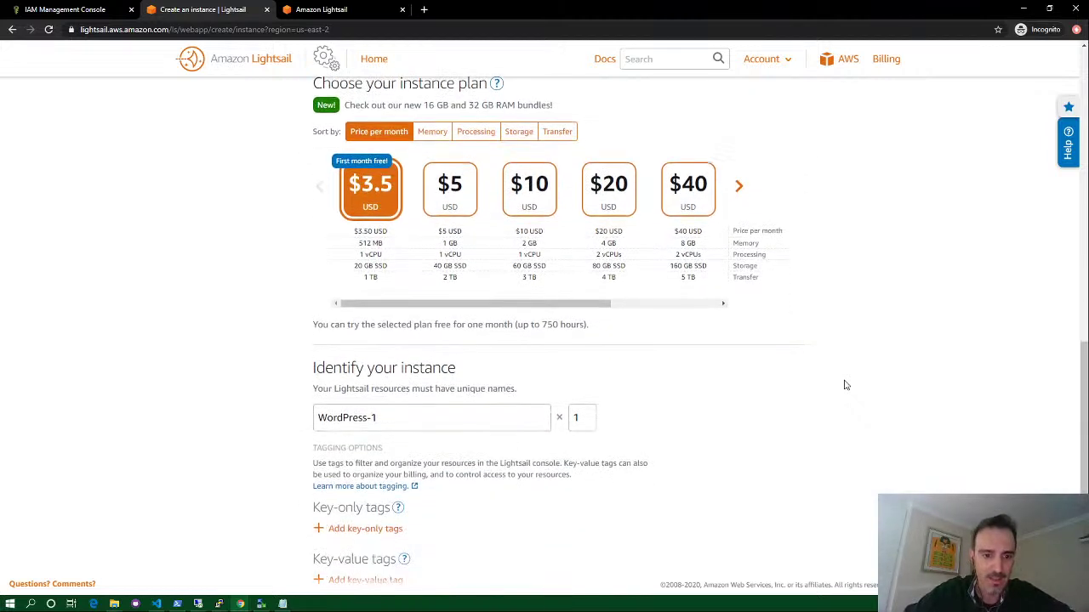
Set the quantity of the WordPress-1 instance to 2
{"action": "scroll", "coordinate": [845, 385], "scroll_direction": "down", "scroll_amount": 2}
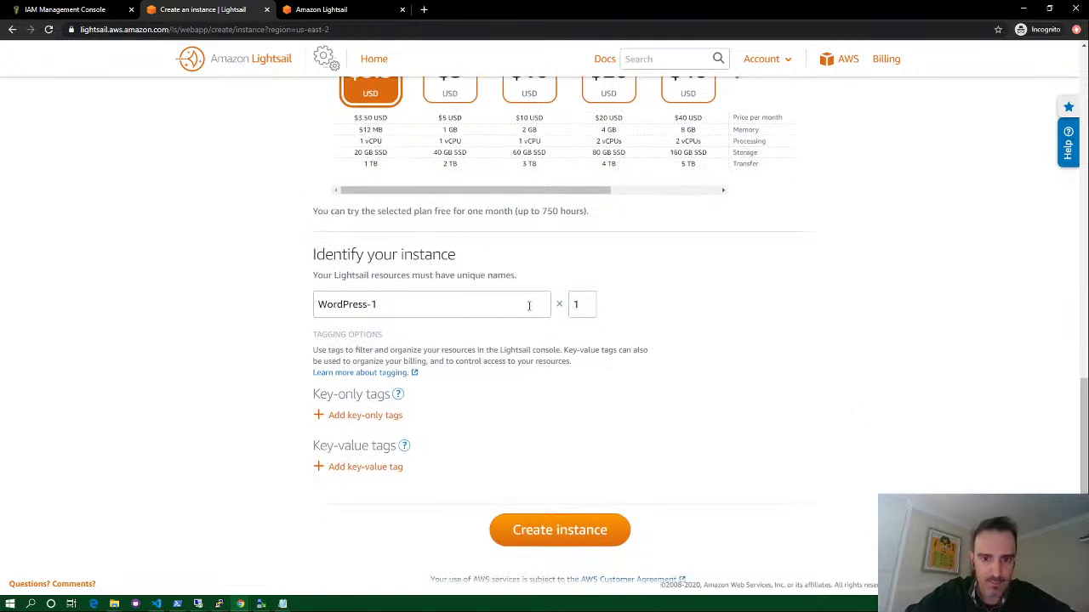
{"action": "left_click", "coordinate": [582, 307]}
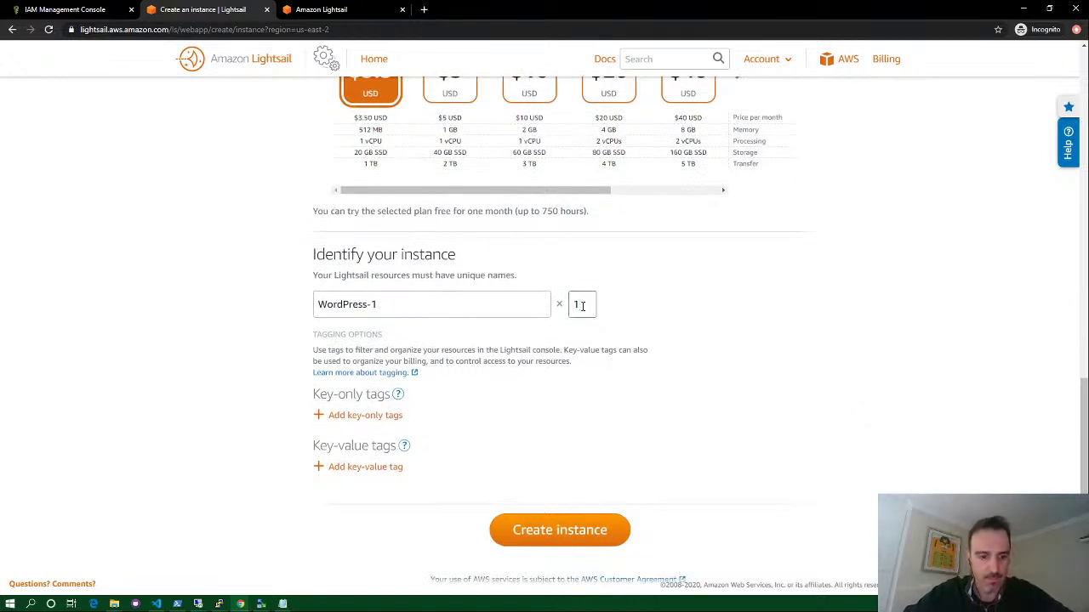
{"action": "key", "text": "BackSpace"}
{"action": "type", "text": "2"}
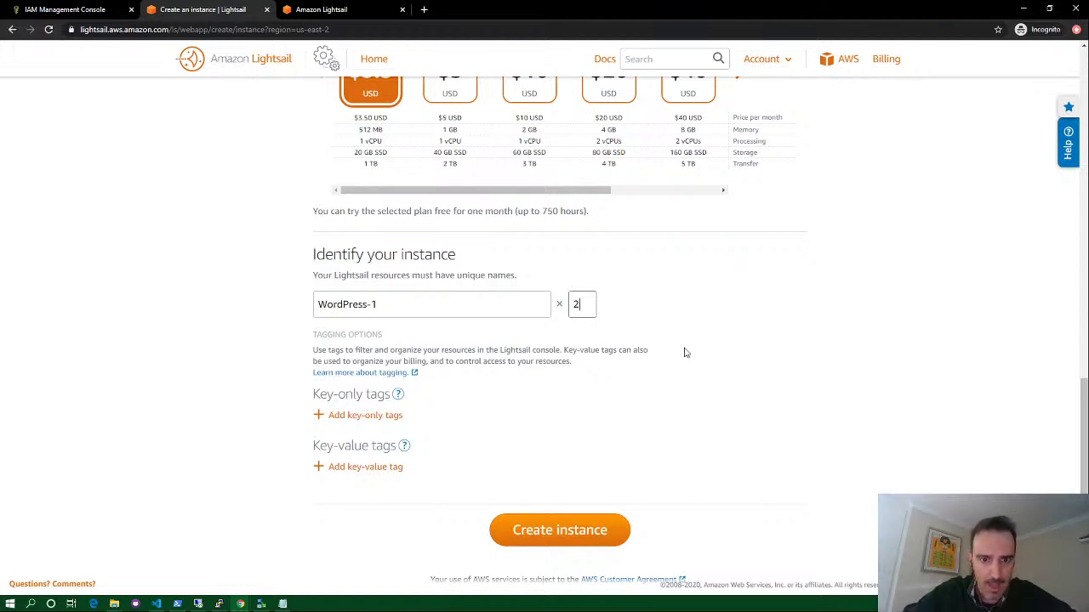
Use the gtwgt SSH key pair for the new instances, create them, and dismiss the GoDaddy Pro Sites recommendation
{"action": "scroll", "coordinate": [685, 349], "scroll_direction": "up", "scroll_amount": 3}
{"action": "scroll", "coordinate": [685, 352], "scroll_direction": "up", "scroll_amount": 2}
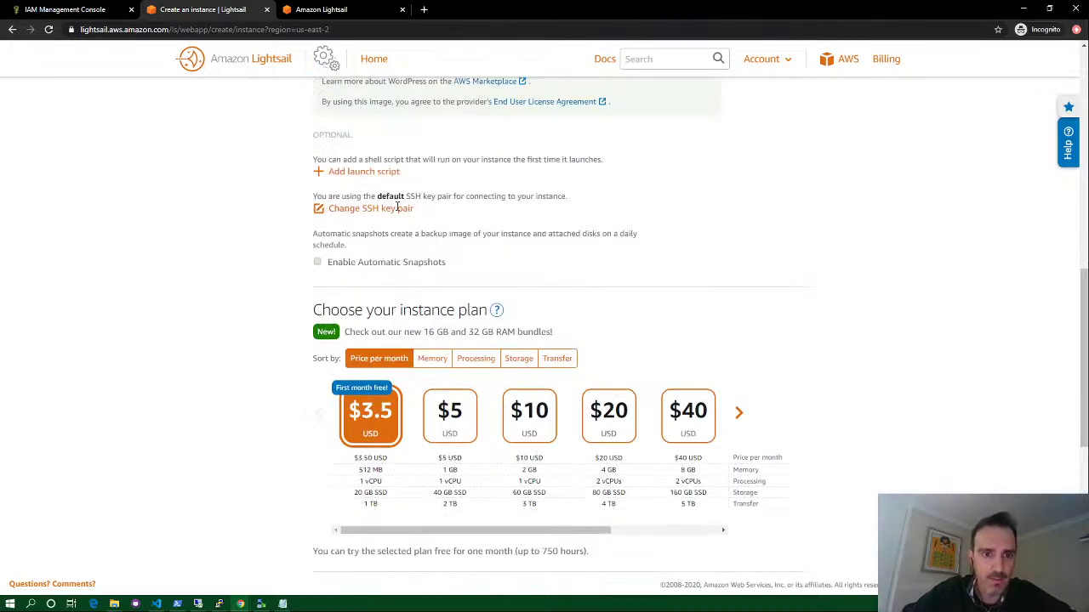
{"action": "left_click", "coordinate": [394, 212]}
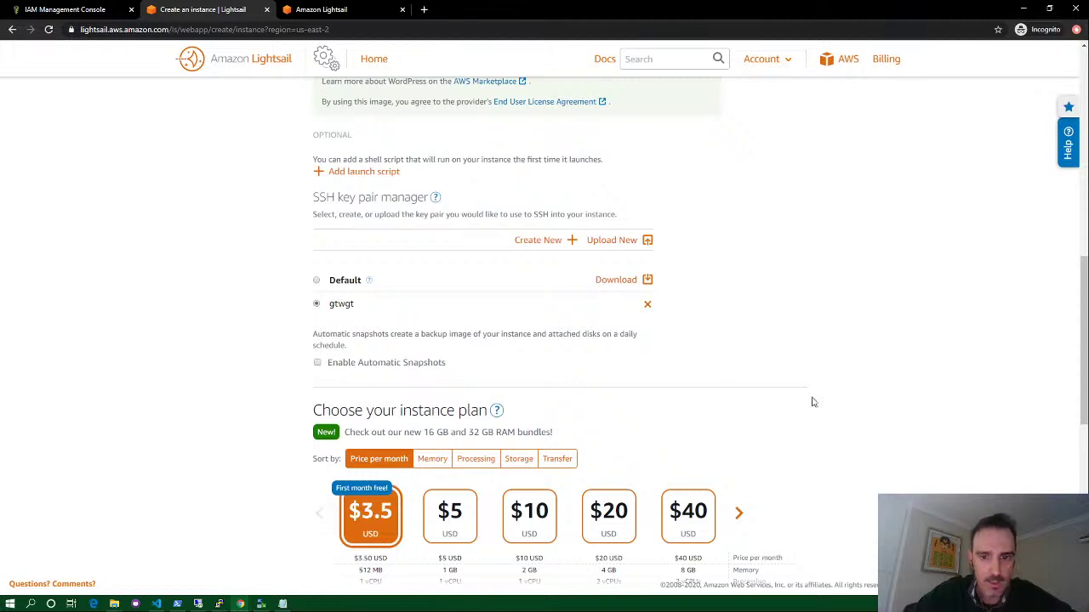
{"action": "scroll", "coordinate": [833, 428], "scroll_direction": "down", "scroll_amount": 7}
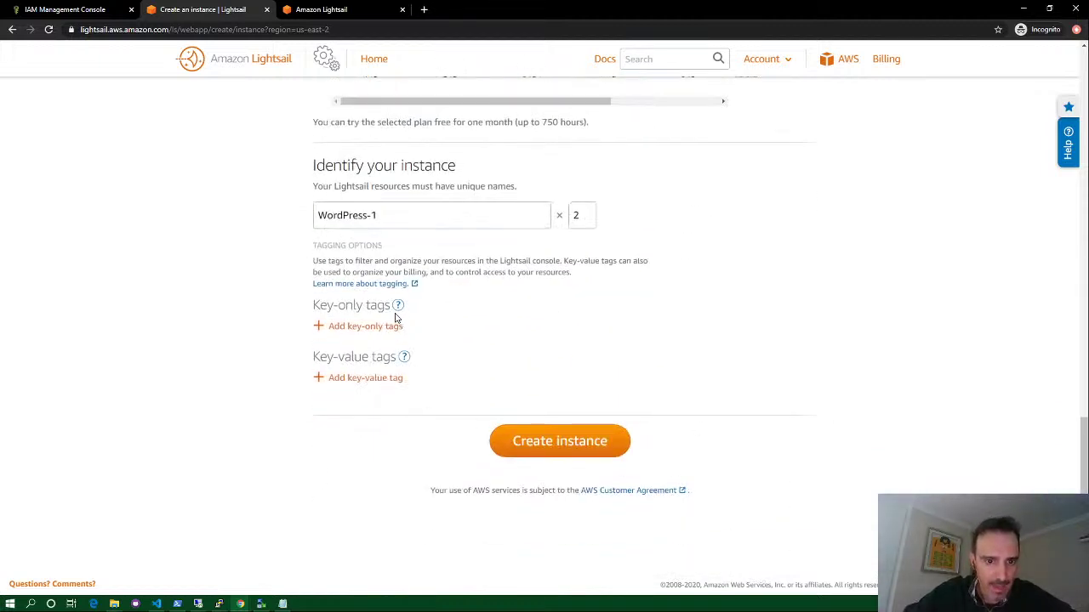
{"action": "left_click", "coordinate": [588, 451]}
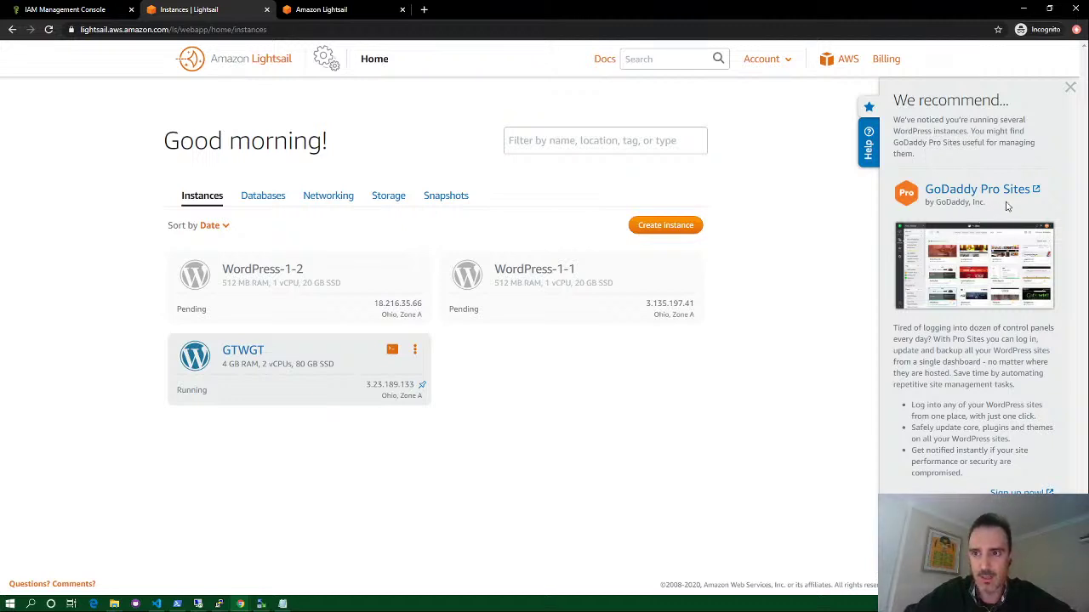
{"action": "left_click", "coordinate": [1071, 91]}
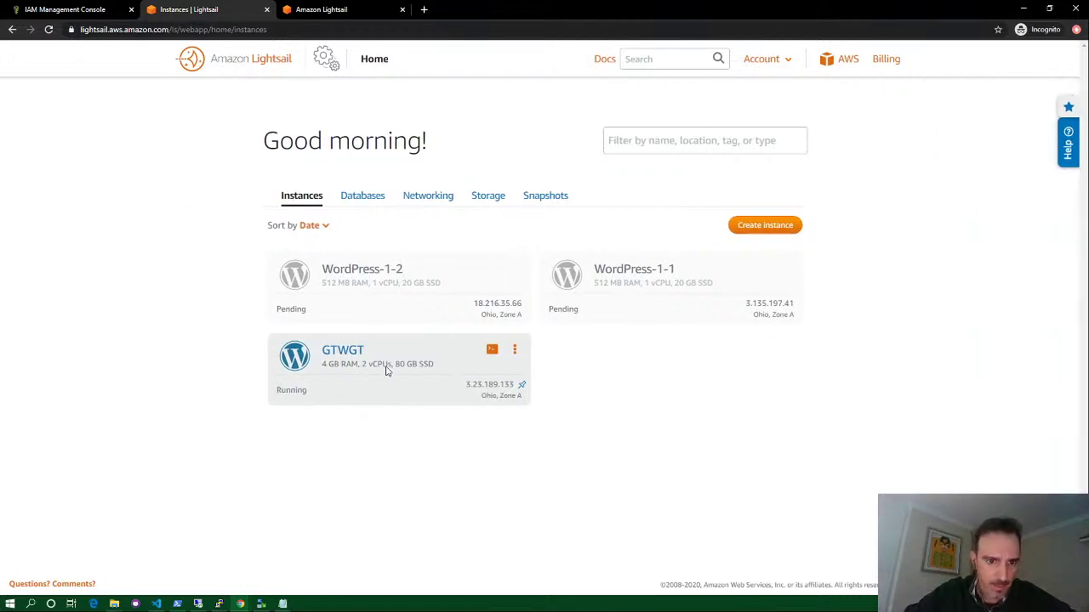
Open the GTWGT instance and review its connection options and attached disks
{"action": "left_click", "coordinate": [341, 352]}
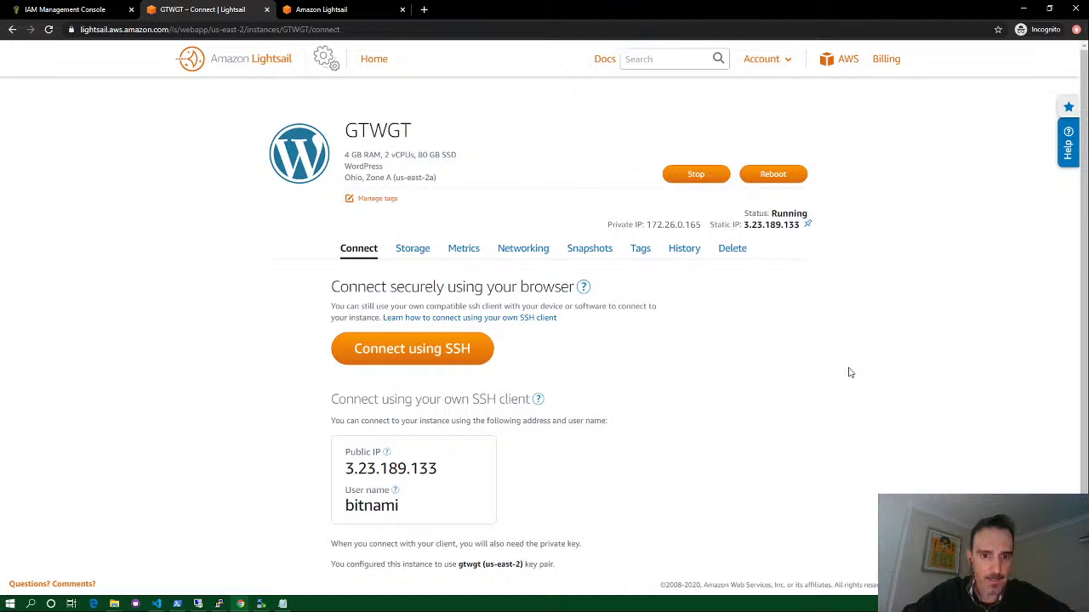
{"action": "scroll", "coordinate": [848, 372], "scroll_direction": "down", "scroll_amount": 1}
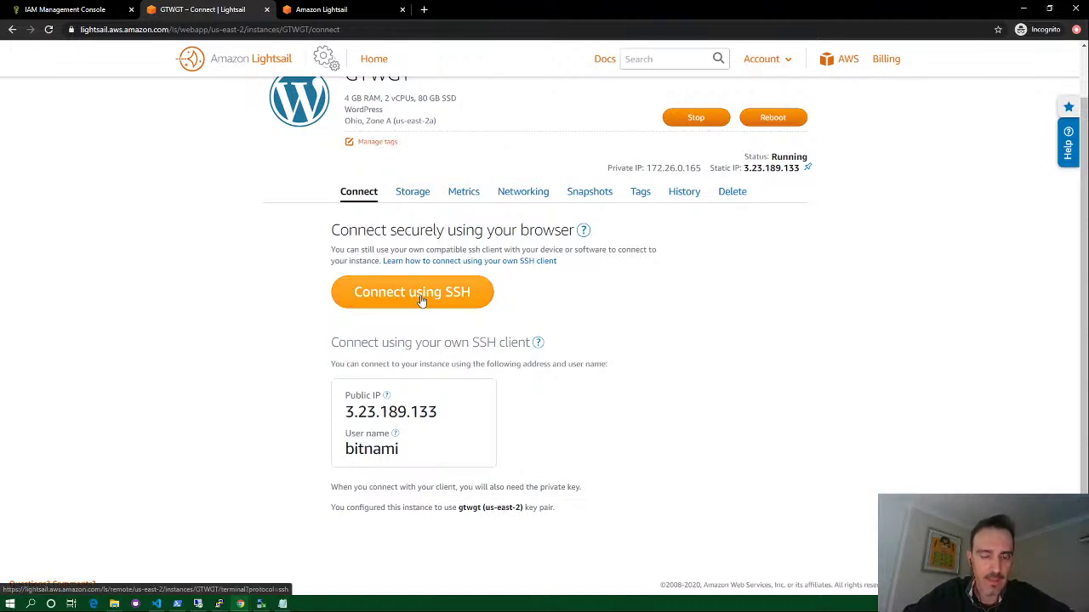
{"action": "left_click", "coordinate": [415, 197]}
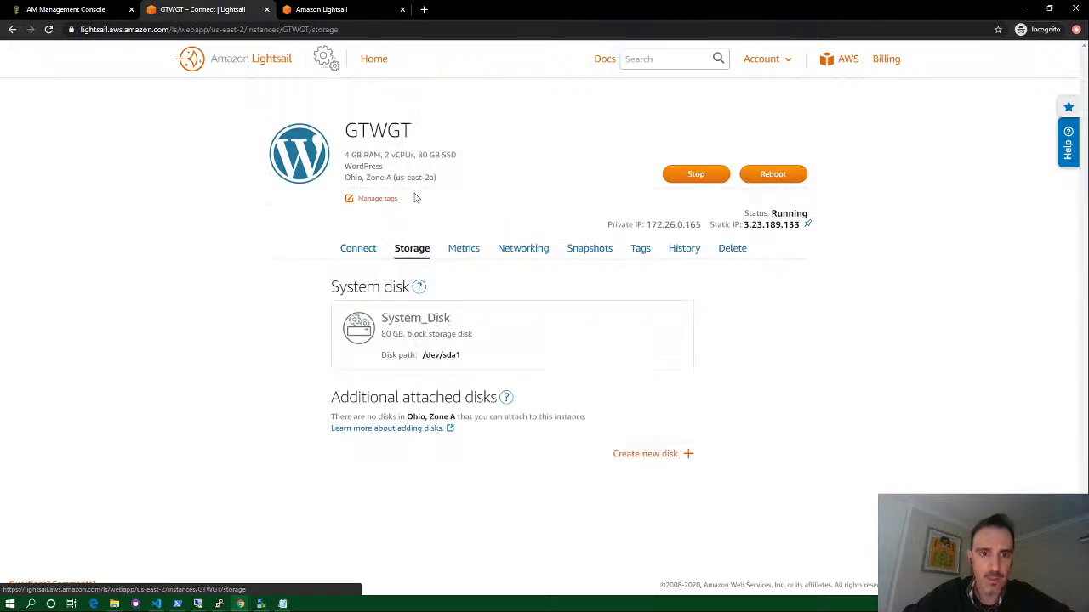
Examine the GTWGT instance's CPU overview graphs, and switch the metric graph to incoming network traffic
{"action": "left_click", "coordinate": [465, 249]}
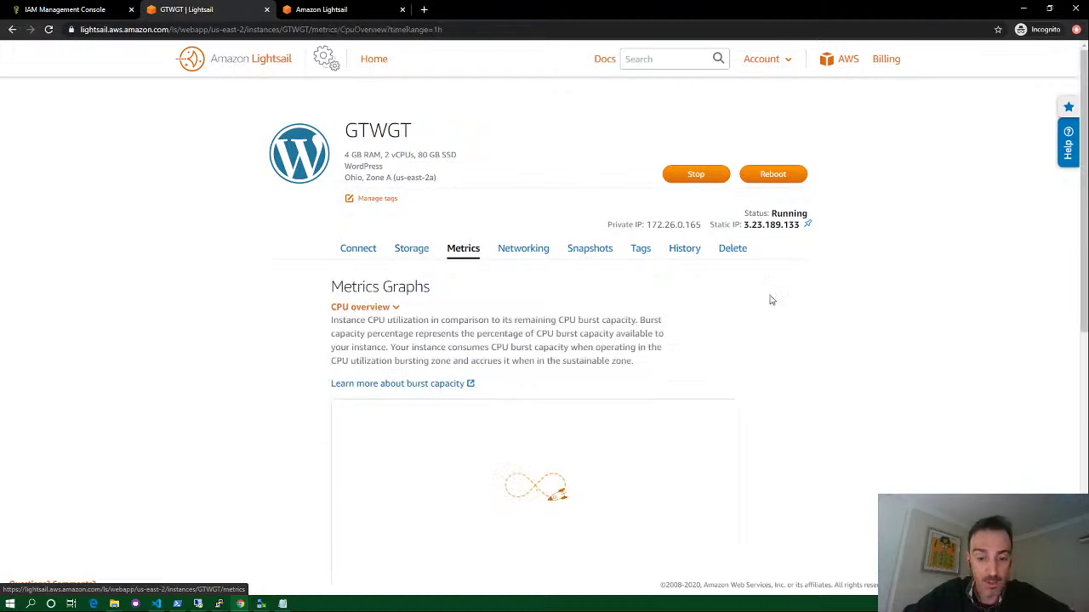
{"action": "scroll", "coordinate": [810, 328], "scroll_direction": "down", "scroll_amount": 1}
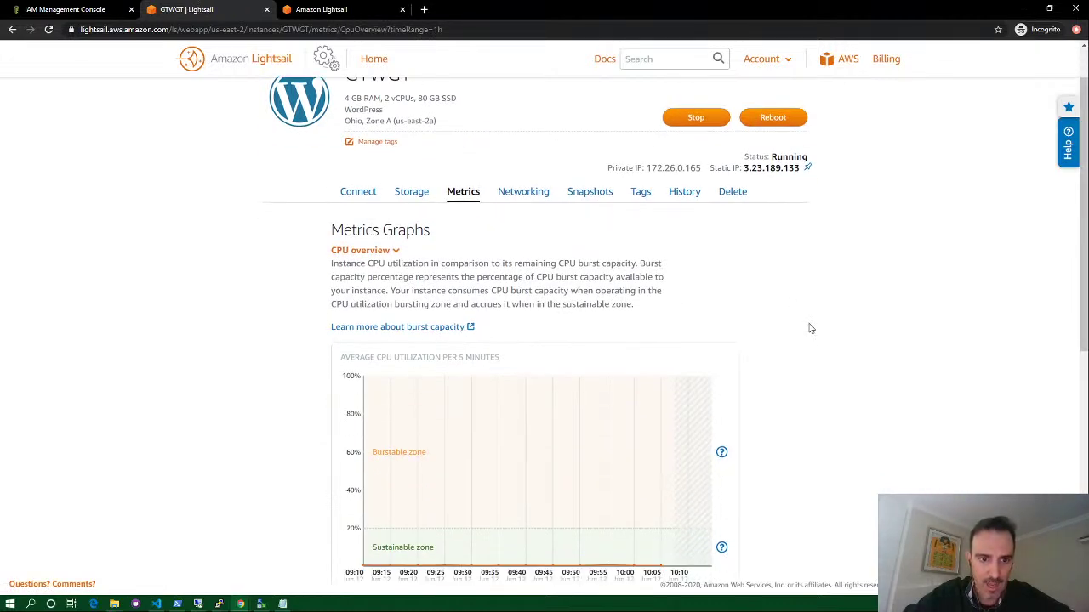
{"action": "scroll", "coordinate": [811, 328], "scroll_direction": "down", "scroll_amount": 4}
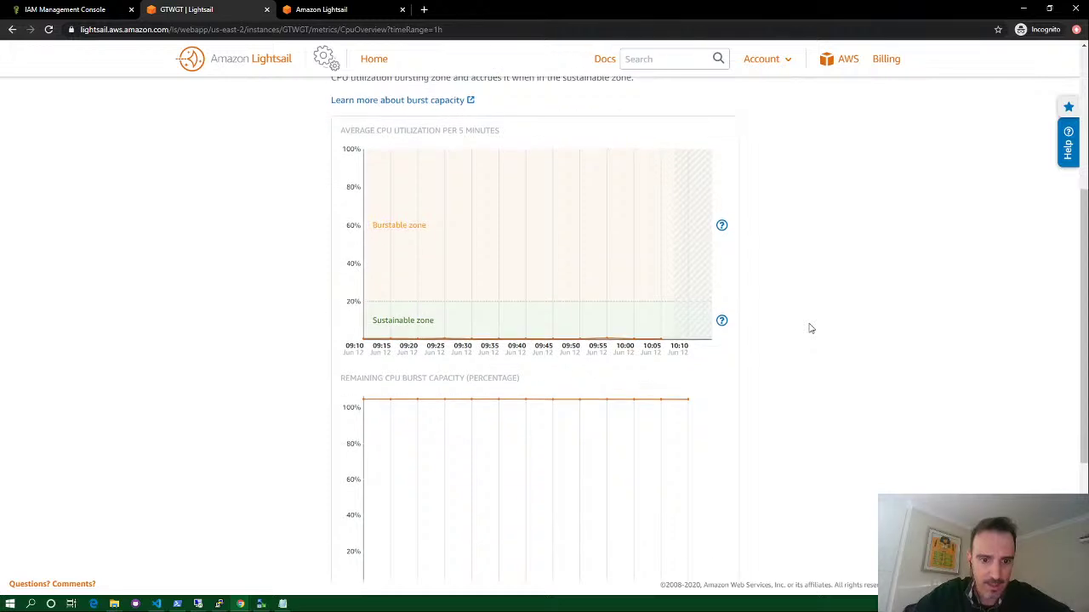
{"action": "scroll", "coordinate": [811, 329], "scroll_direction": "down", "scroll_amount": 3}
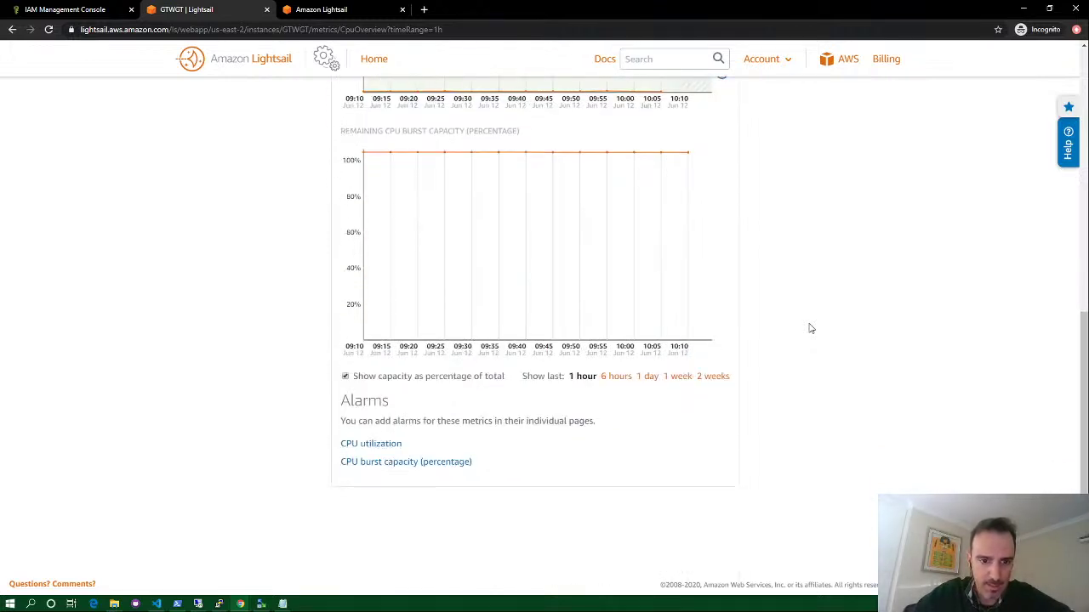
{"action": "scroll", "coordinate": [811, 329], "scroll_direction": "up", "scroll_amount": 3}
{"action": "scroll", "coordinate": [811, 328], "scroll_direction": "up", "scroll_amount": 2}
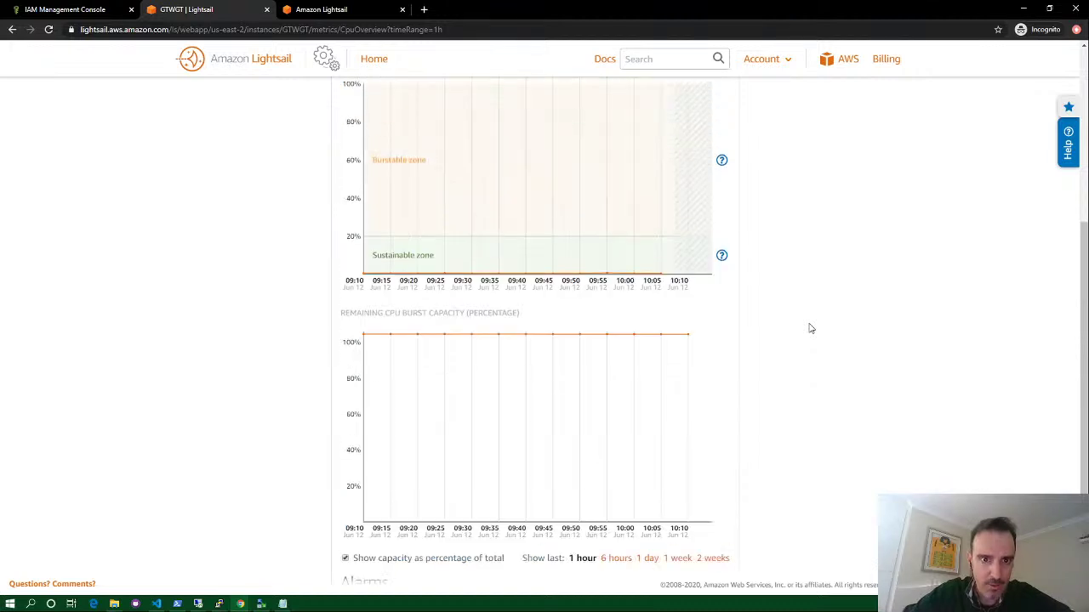
{"action": "scroll", "coordinate": [810, 328], "scroll_direction": "up", "scroll_amount": 3}
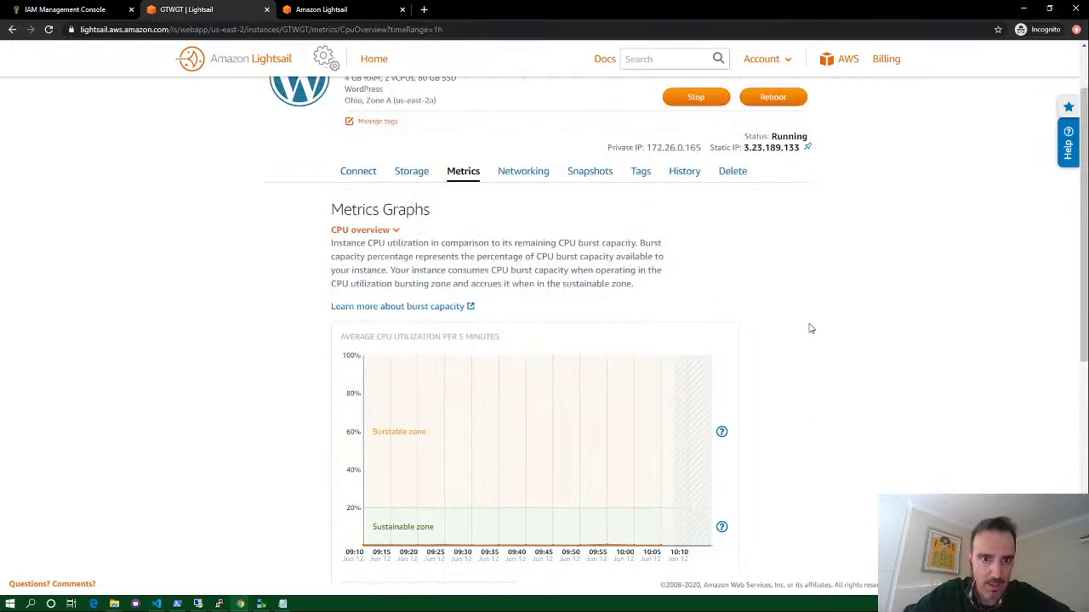
{"action": "left_click", "coordinate": [395, 231]}
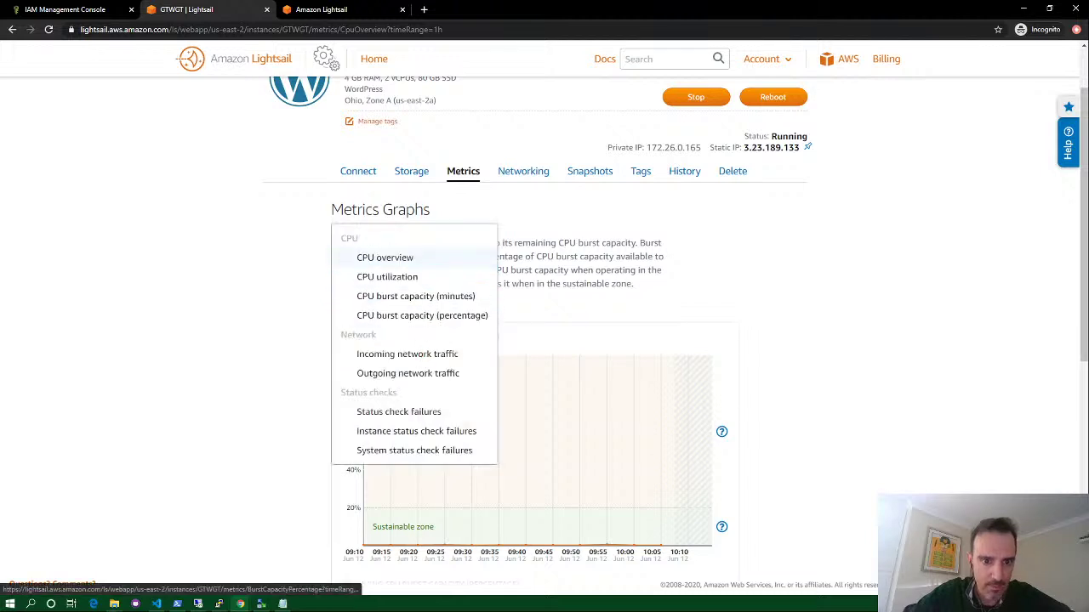
{"action": "left_click", "coordinate": [429, 365]}
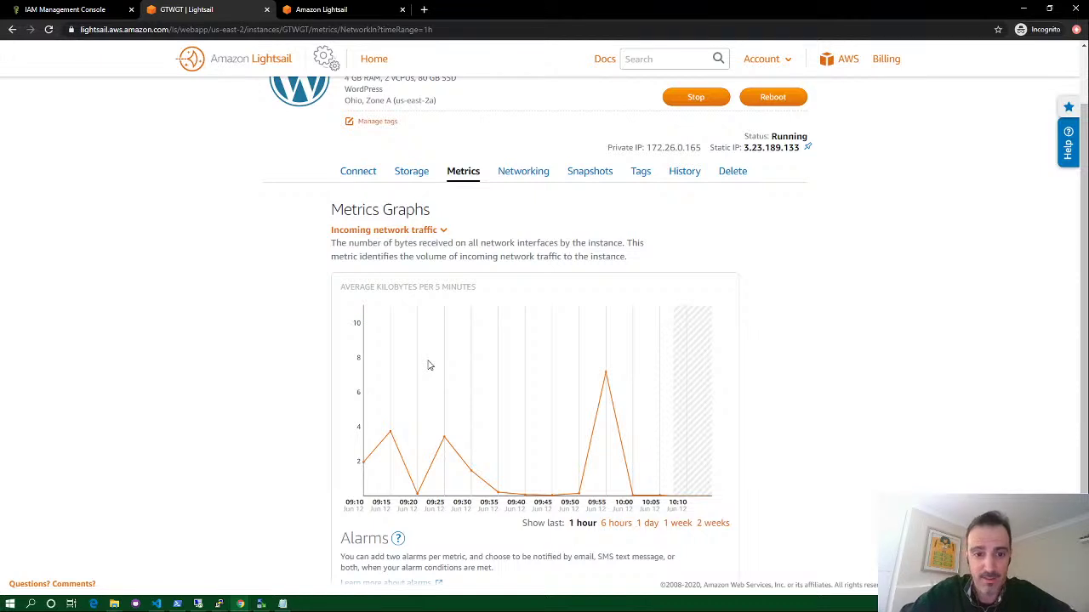
Review the GTWGT instance's IP addresses and firewall rules, and expand its Thursday daily snapshot to view the disk included
{"action": "left_click", "coordinate": [534, 175]}
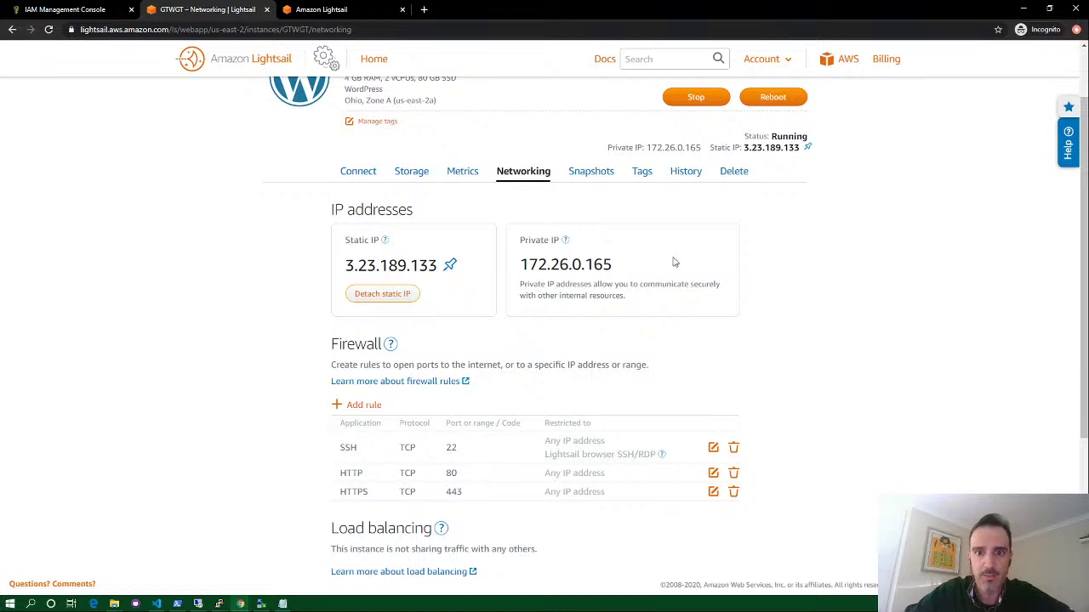
{"action": "left_click", "coordinate": [599, 175]}
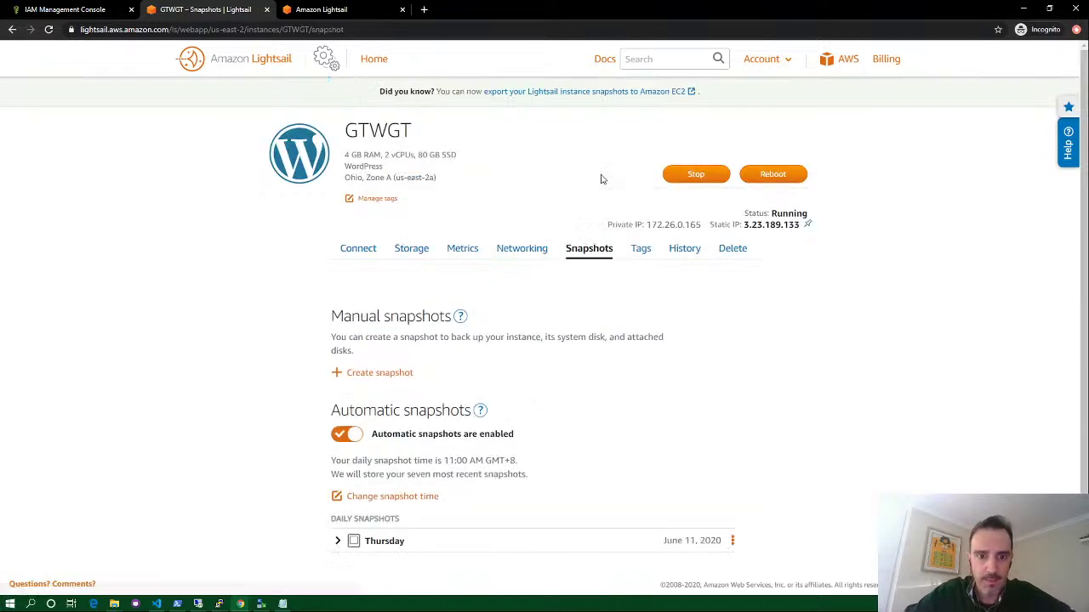
{"action": "scroll", "coordinate": [817, 372], "scroll_direction": "down", "scroll_amount": 2}
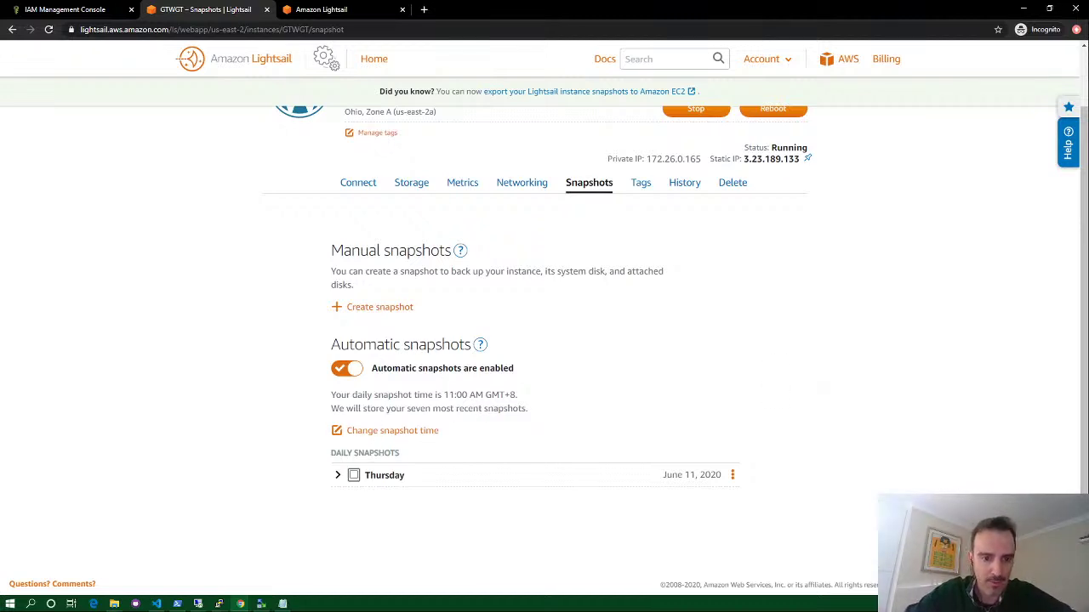
{"action": "left_click", "coordinate": [338, 478]}
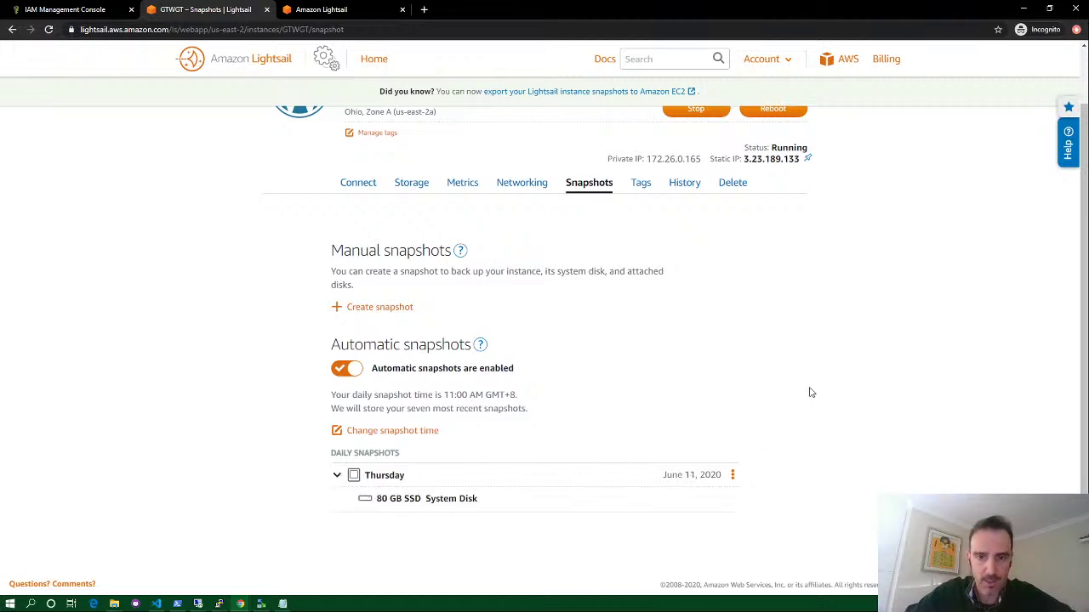
{"action": "scroll", "coordinate": [810, 392], "scroll_direction": "up", "scroll_amount": 1}
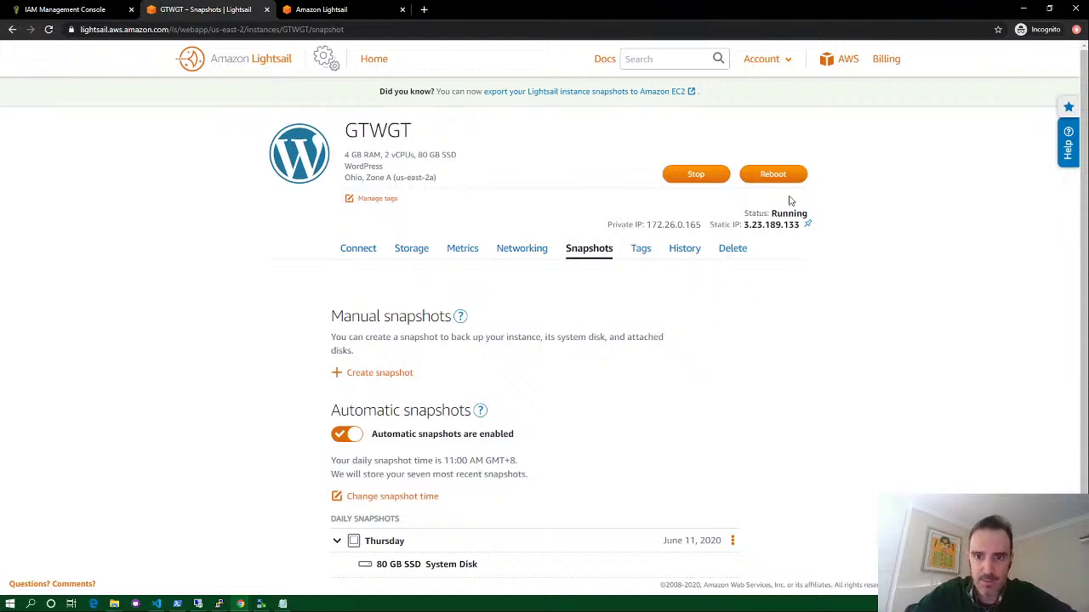
Connect to the GTWGT instance through the browser-based SSH terminal and list the home directory with ls
{"action": "left_click", "coordinate": [361, 248]}
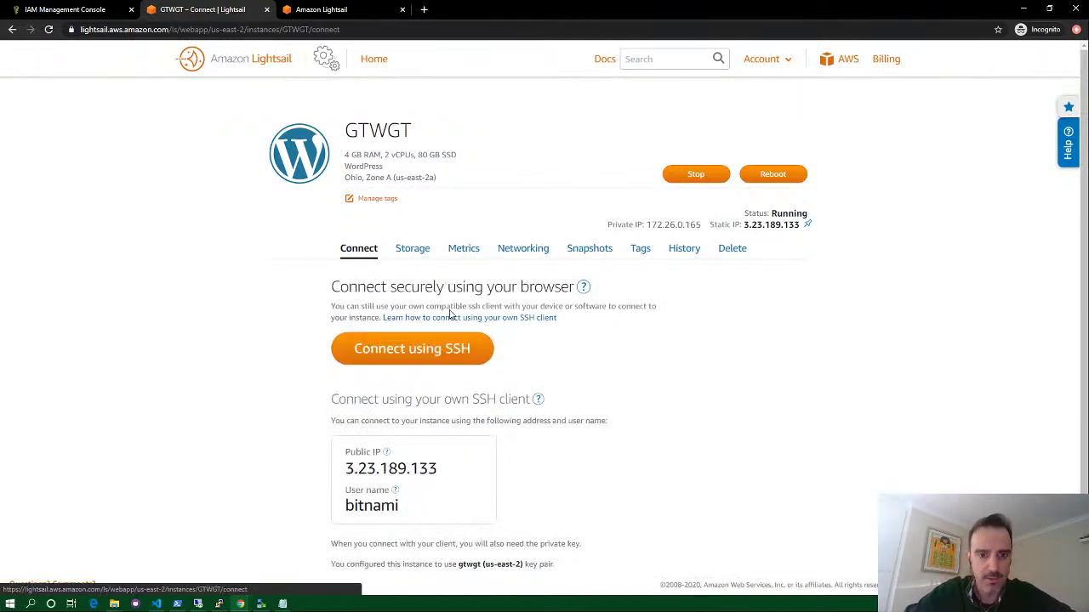
{"action": "left_click", "coordinate": [420, 359]}
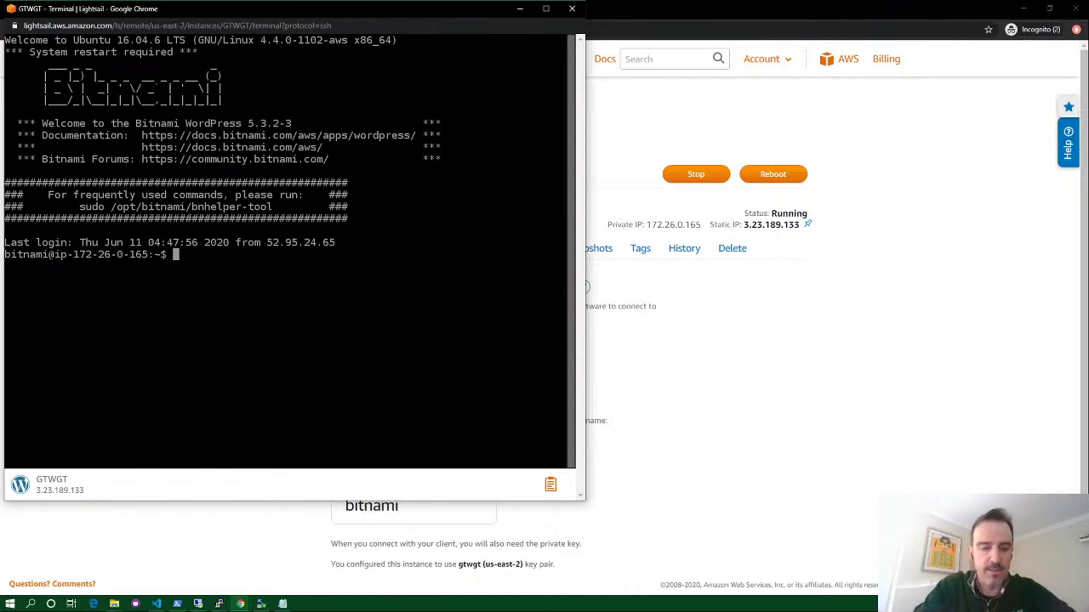
{"action": "type", "text": "ls"}
{"action": "key", "text": "Return"}
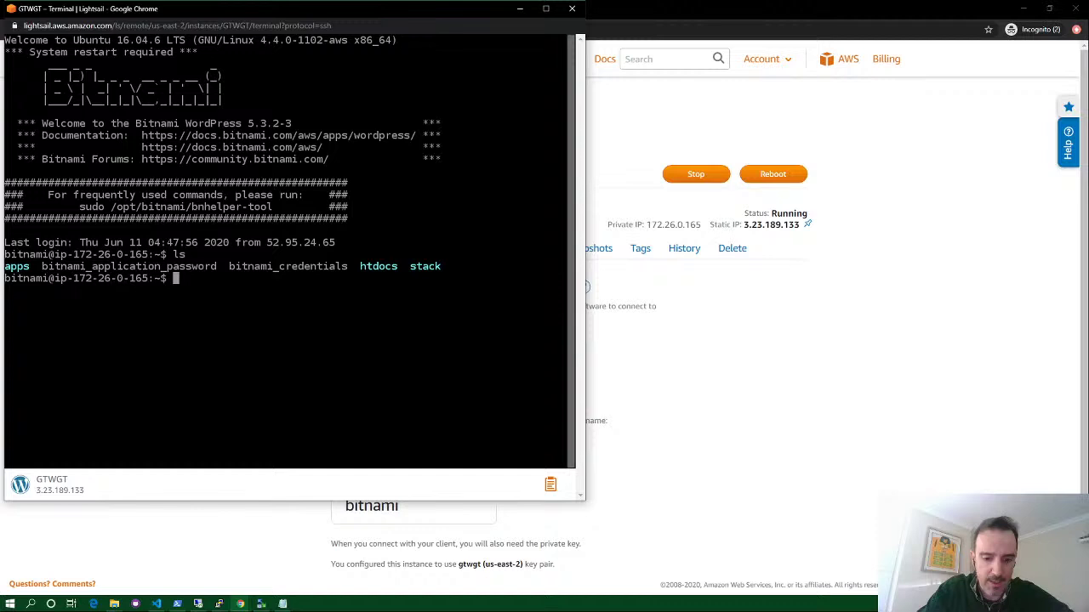
Run htop to inspect the instance's processes and resource usage, and close the terminal window
{"action": "type", "text": "htop"}
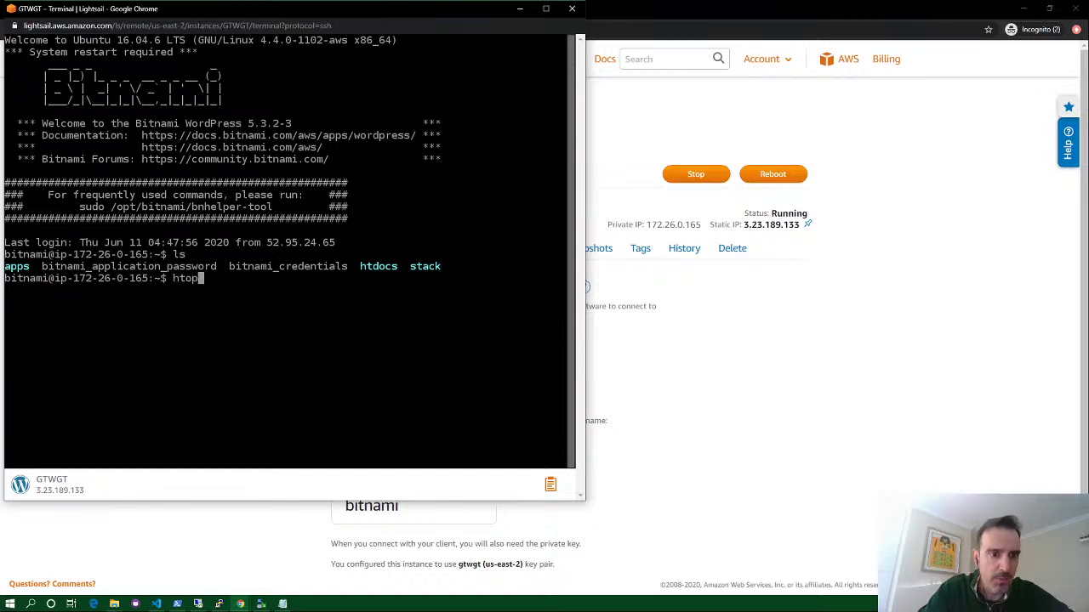
{"action": "key", "text": "Return"}
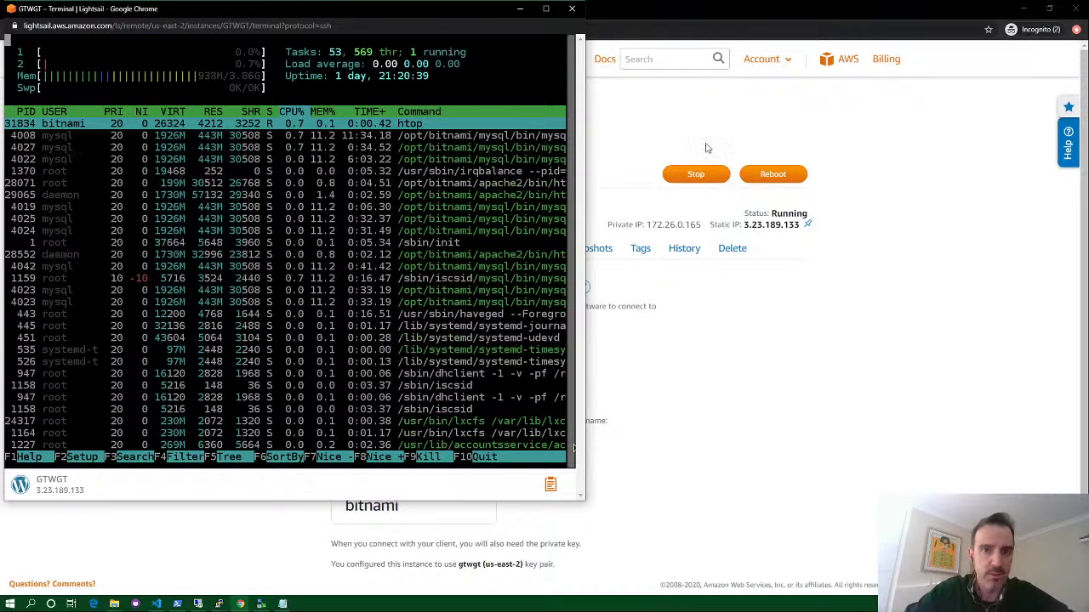
{"action": "left_click", "coordinate": [572, 10]}
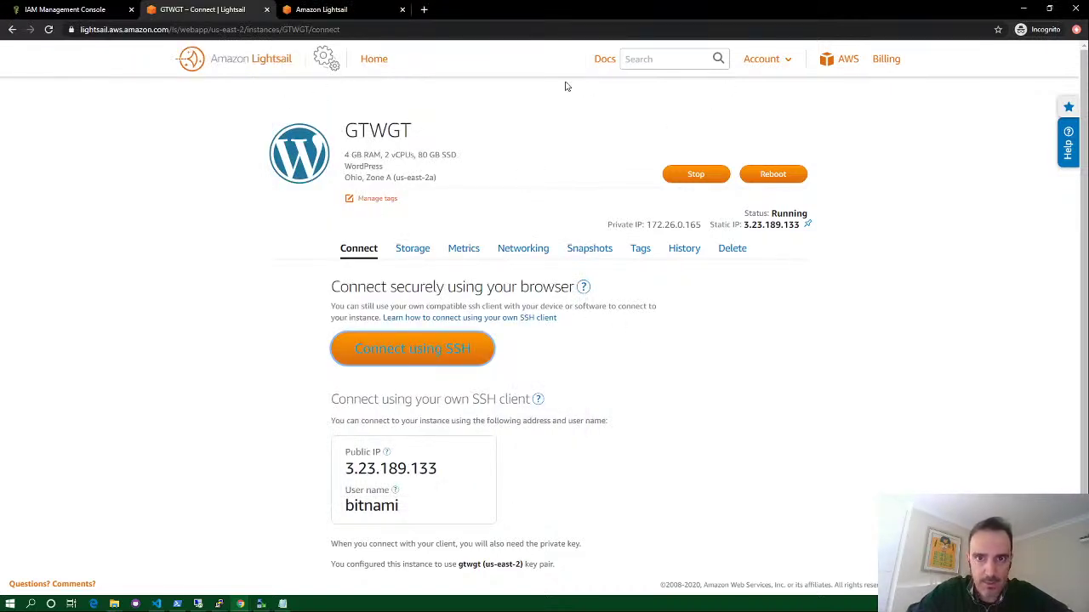
Return to the Lightsail home page, check the databases section, and go back to the instances list
{"action": "left_click", "coordinate": [278, 66]}
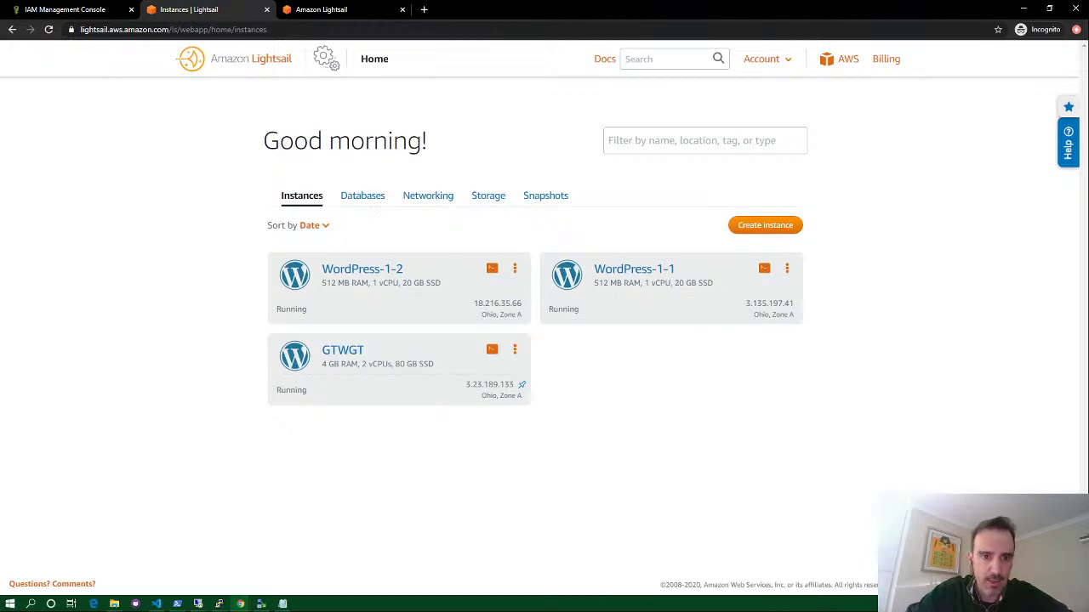
{"action": "left_click", "coordinate": [374, 201]}
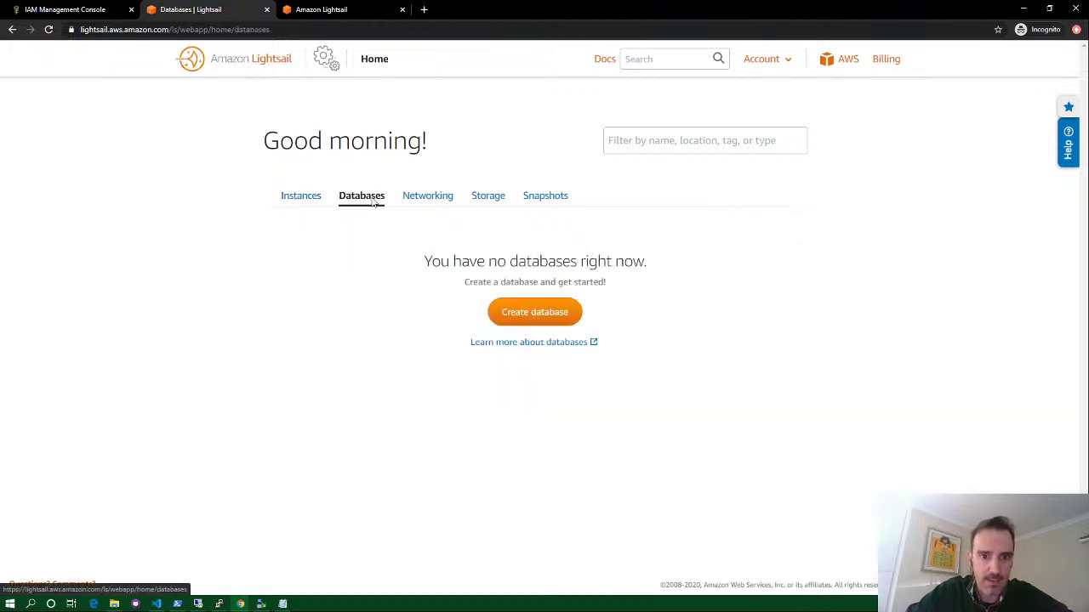
{"action": "left_click", "coordinate": [310, 198]}
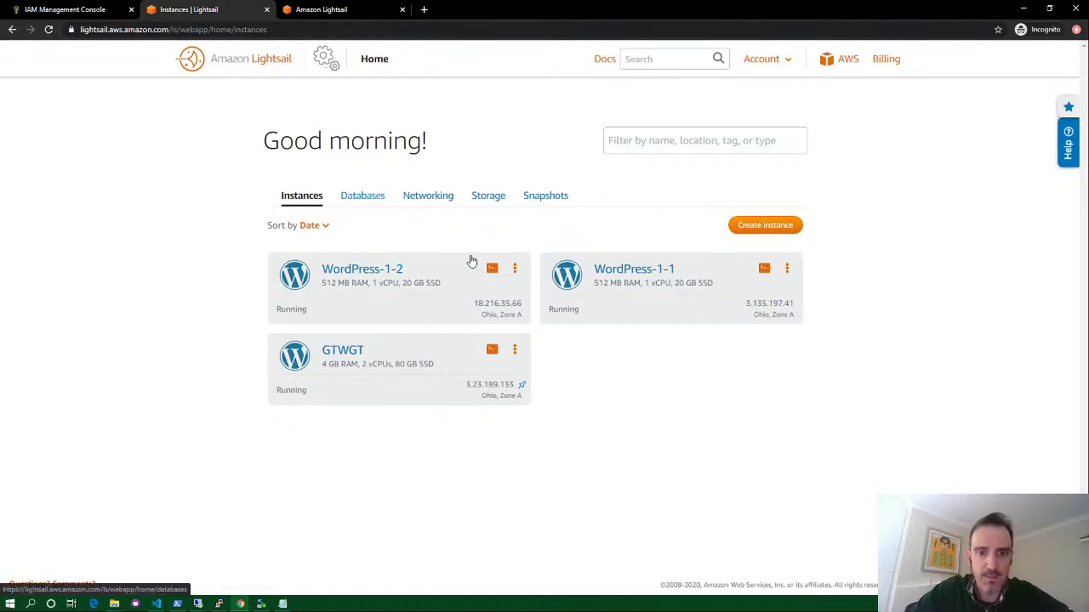
View the management actions available for the WordPress-1-2 instance, such as Stop and Reboot, and dismiss them
{"action": "left_click", "coordinate": [515, 271]}
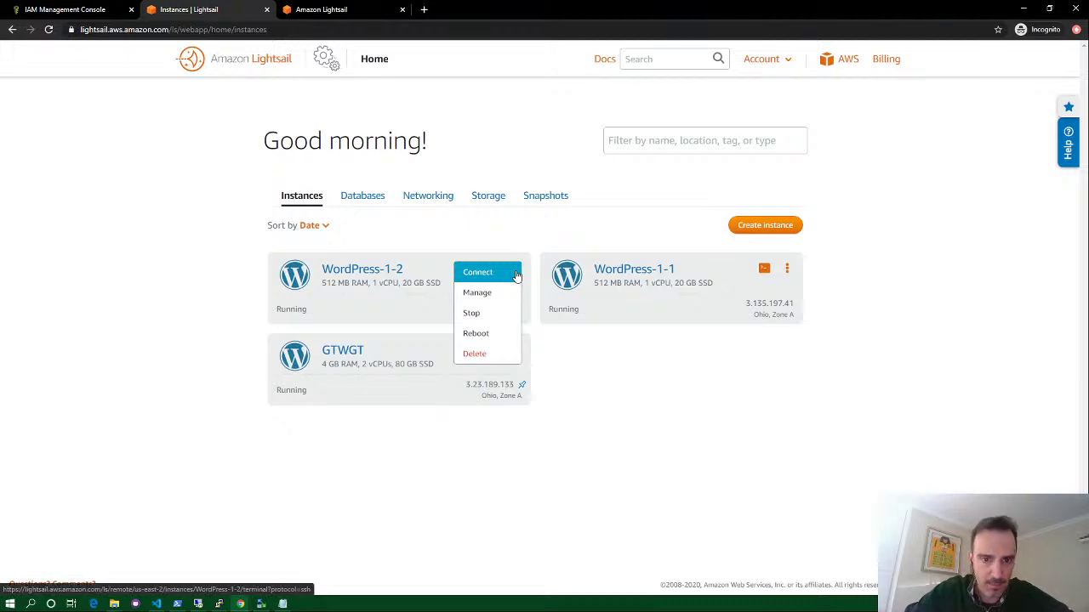
{"action": "left_click", "coordinate": [483, 315]}
{"action": "left_click", "coordinate": [582, 245]}
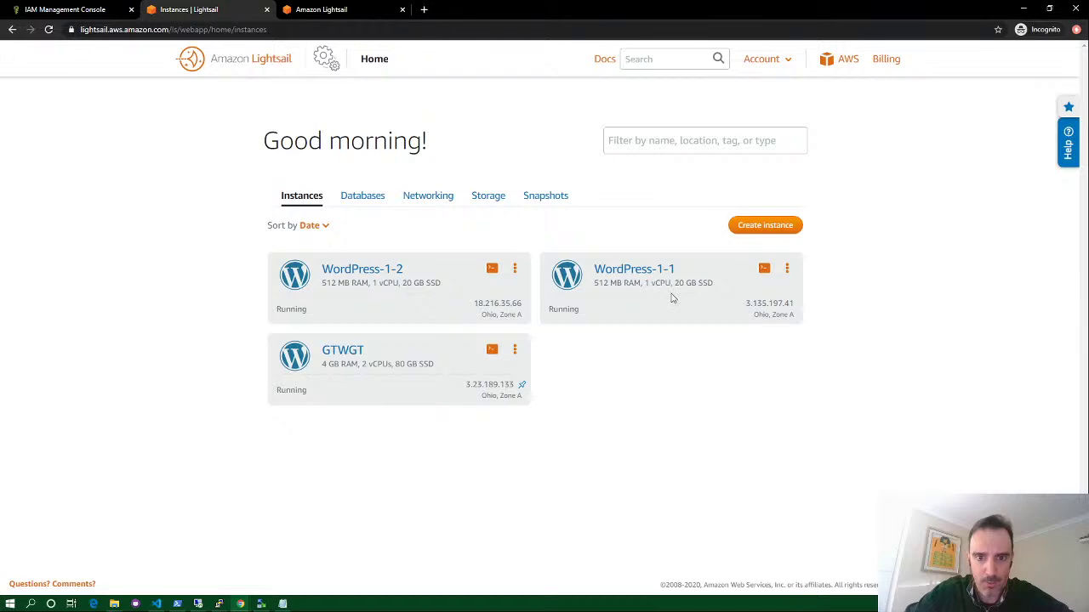
Stop the WordPress-1-1 instance and confirm the stop request
{"action": "left_click", "coordinate": [787, 268]}
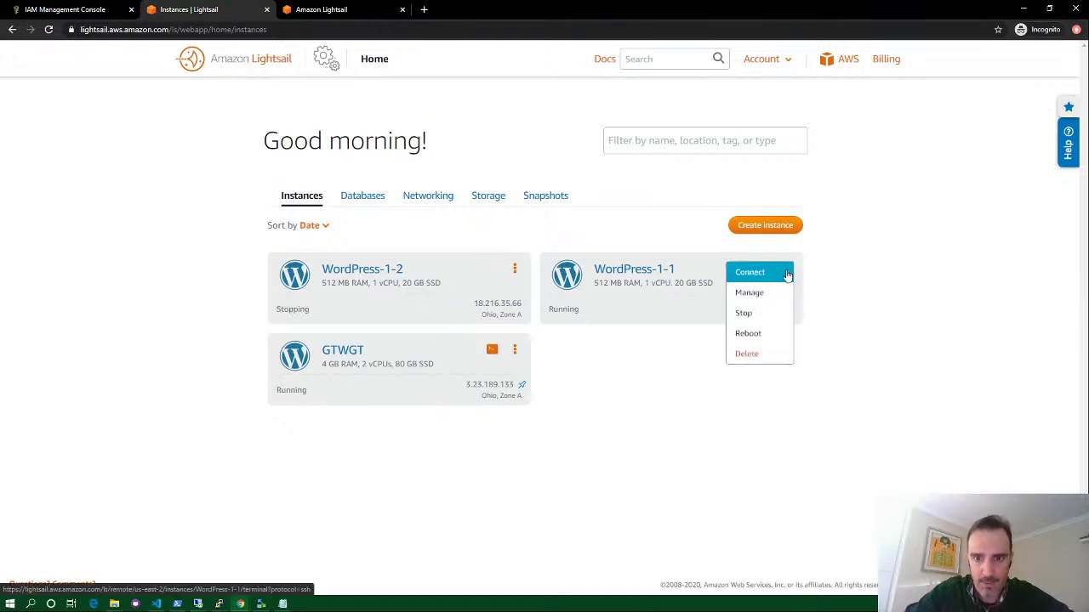
{"action": "left_click", "coordinate": [753, 314]}
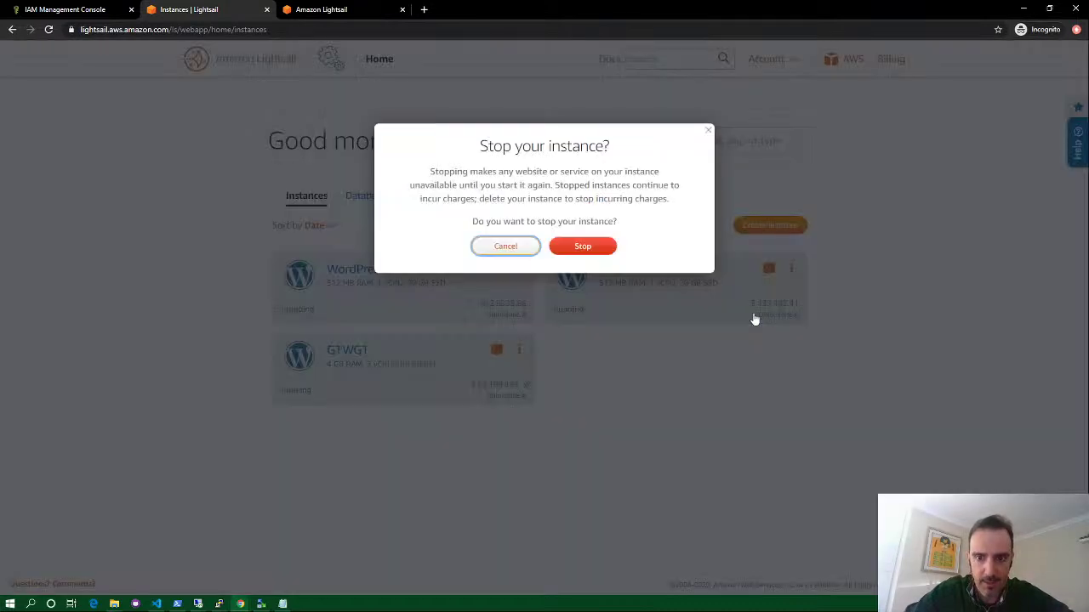
{"action": "left_click", "coordinate": [583, 245]}
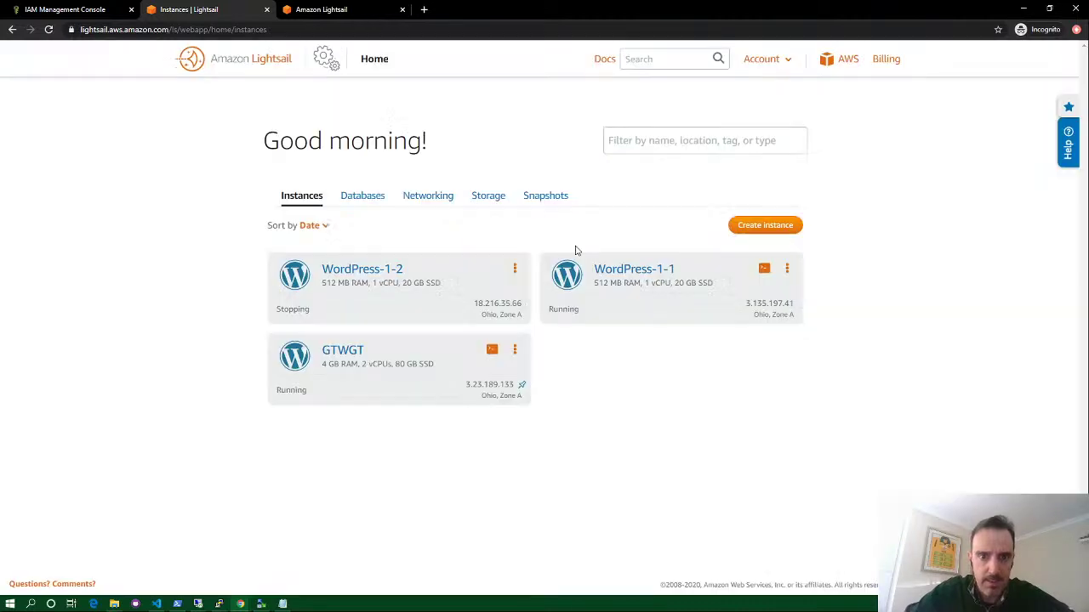
Try to delete the WordPress-1-2 instance while it is stopping, and acknowledge the resulting message
{"action": "left_click", "coordinate": [515, 274]}
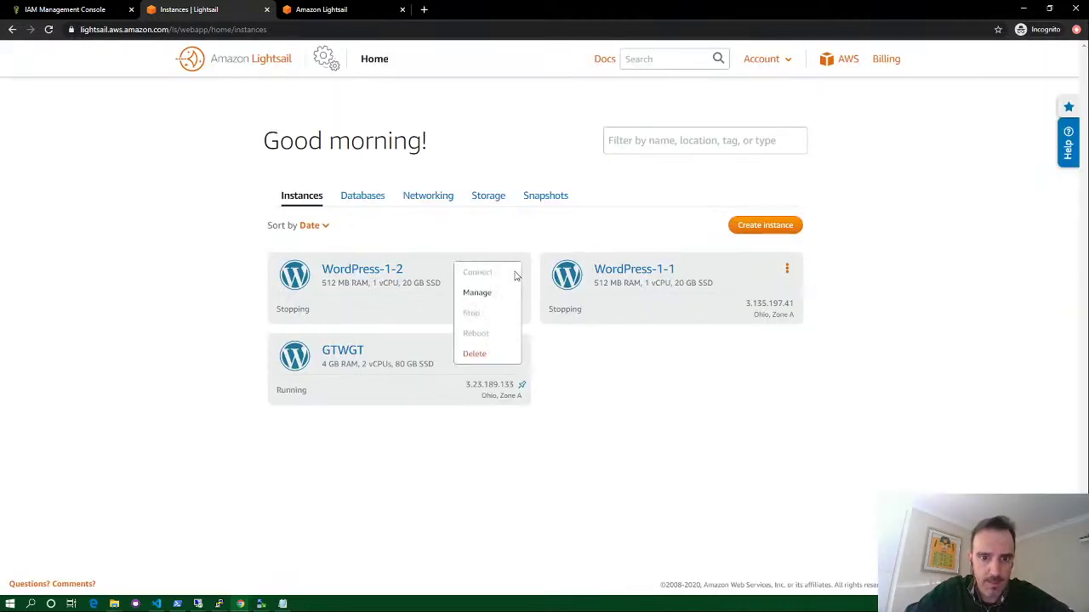
{"action": "left_click", "coordinate": [473, 356]}
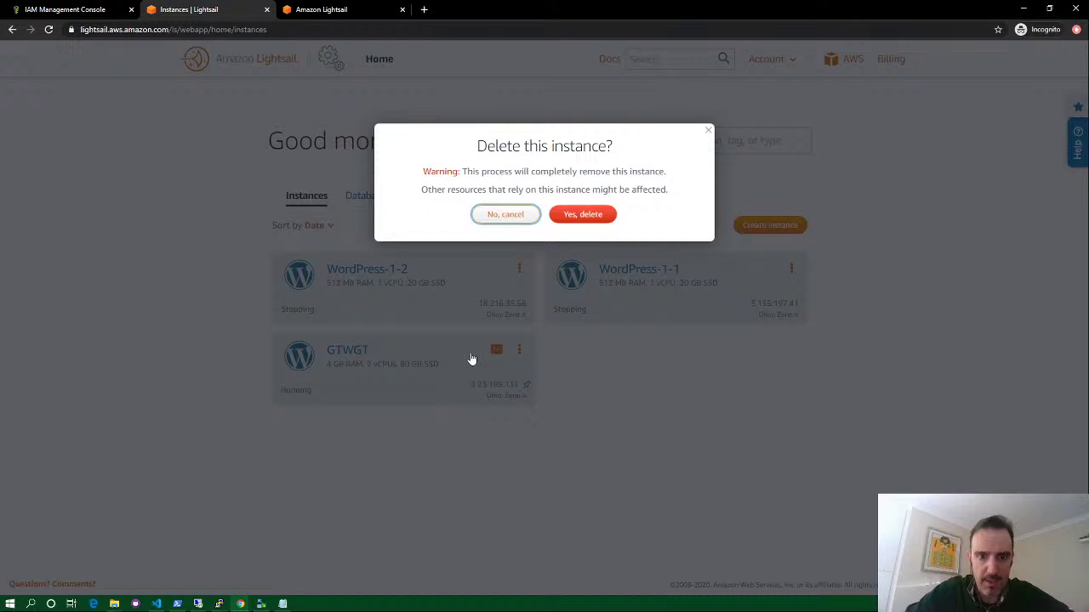
{"action": "left_click", "coordinate": [576, 216]}
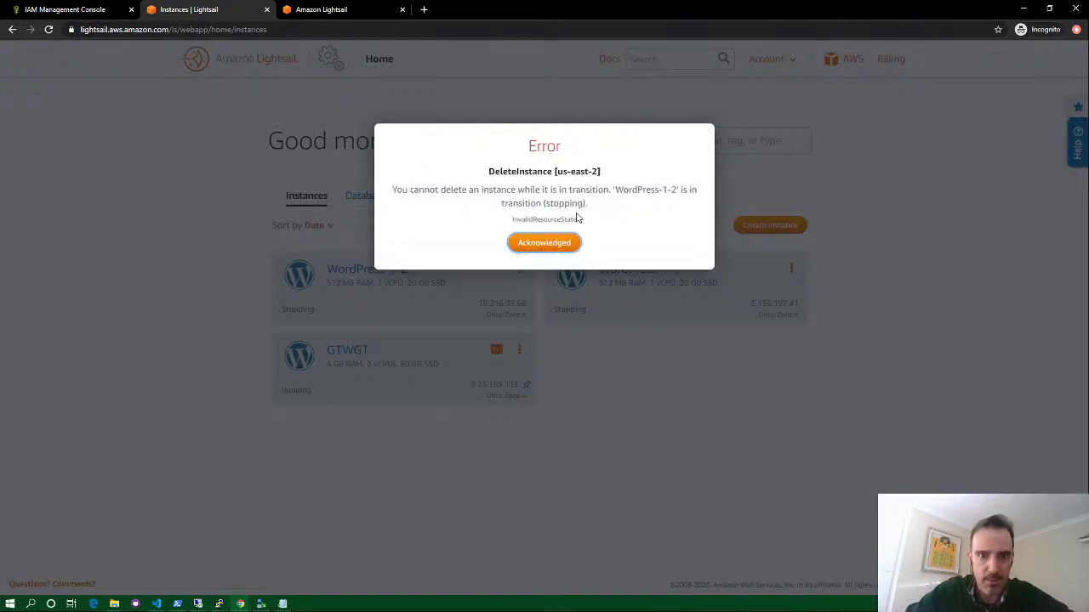
{"action": "left_click", "coordinate": [548, 246]}
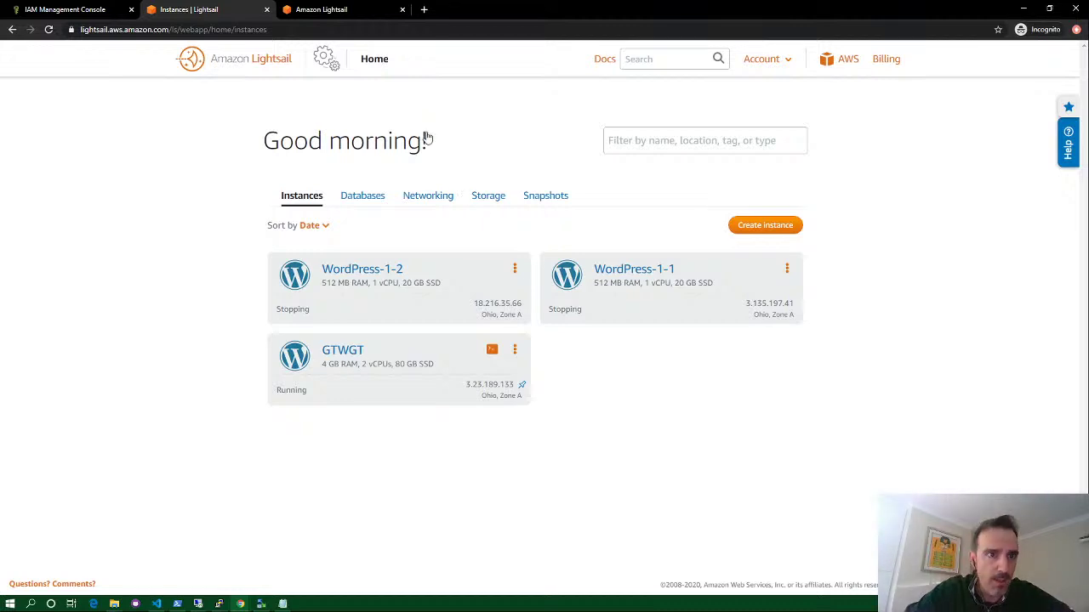
Switch to the AWS Management Console, open EC2 in the US East (Ohio) region, and view its running instances
{"action": "left_click", "coordinate": [106, 14]}
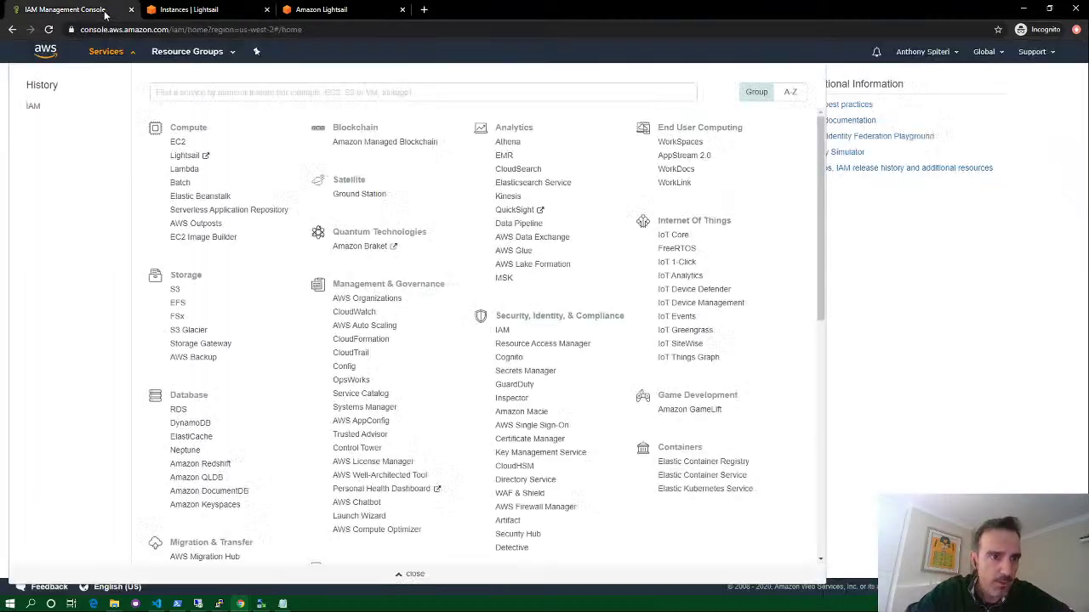
{"action": "left_click", "coordinate": [178, 142]}
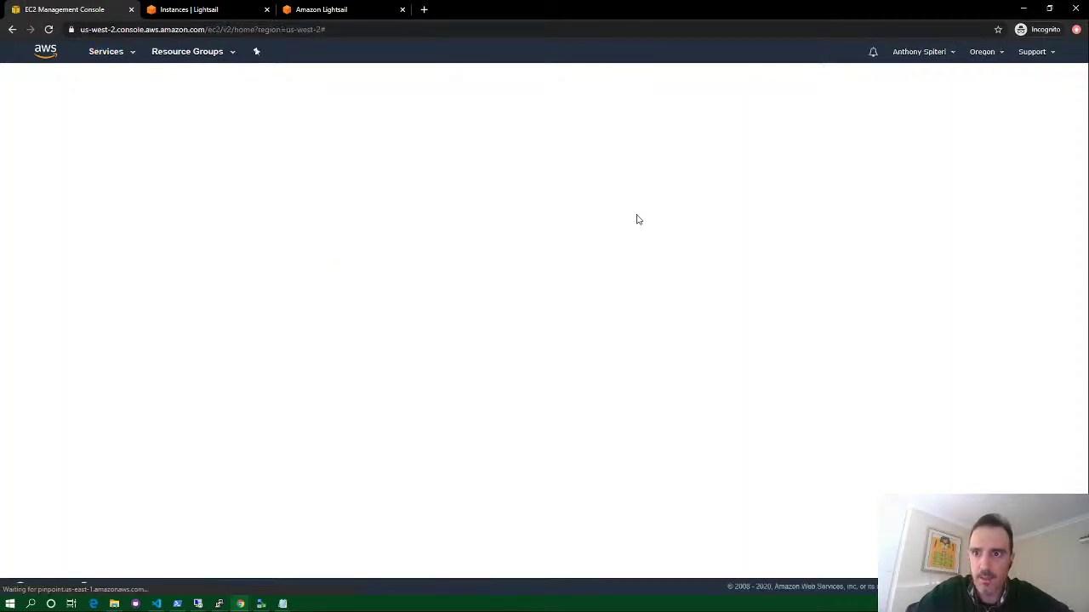
{"action": "left_click", "coordinate": [996, 55]}
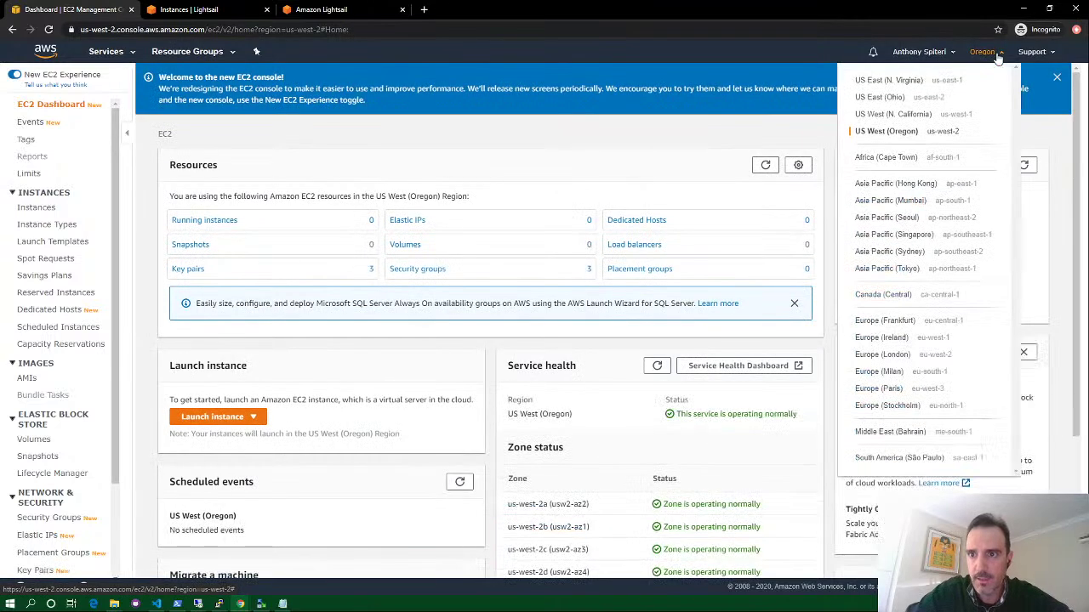
{"action": "left_click", "coordinate": [924, 99]}
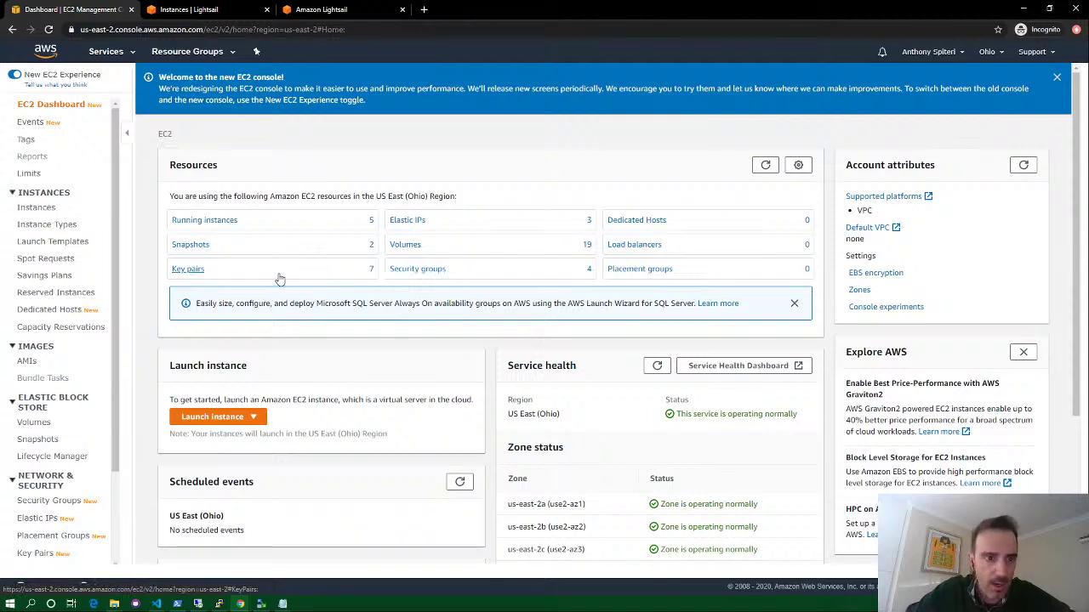
{"action": "left_click", "coordinate": [208, 221]}
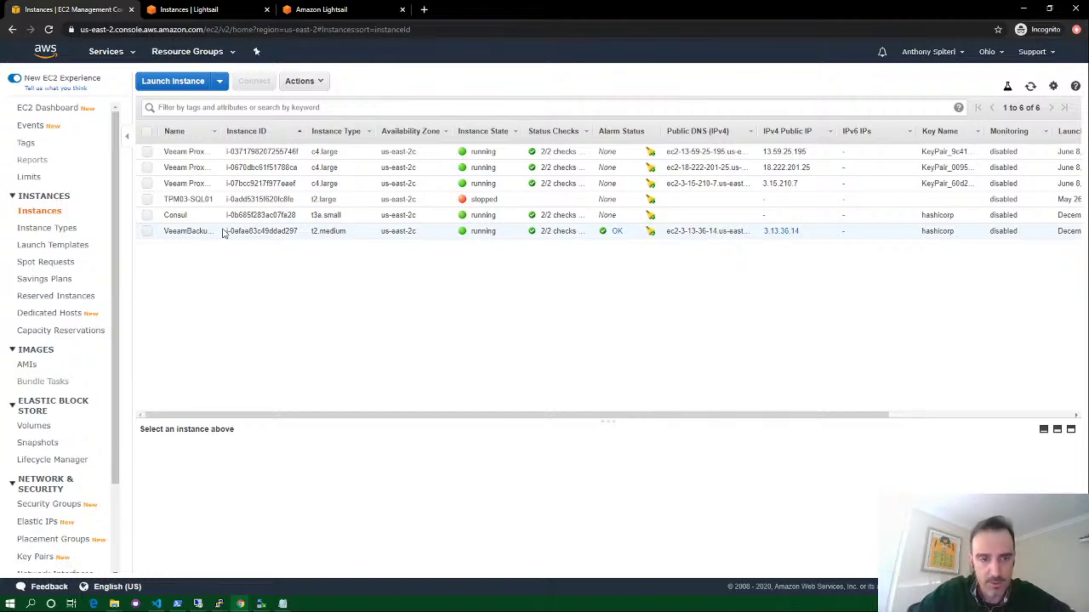
Return to the Lightsail instances list and permanently delete the stopped WordPress-1-1 instance
{"action": "left_click", "coordinate": [240, 15]}
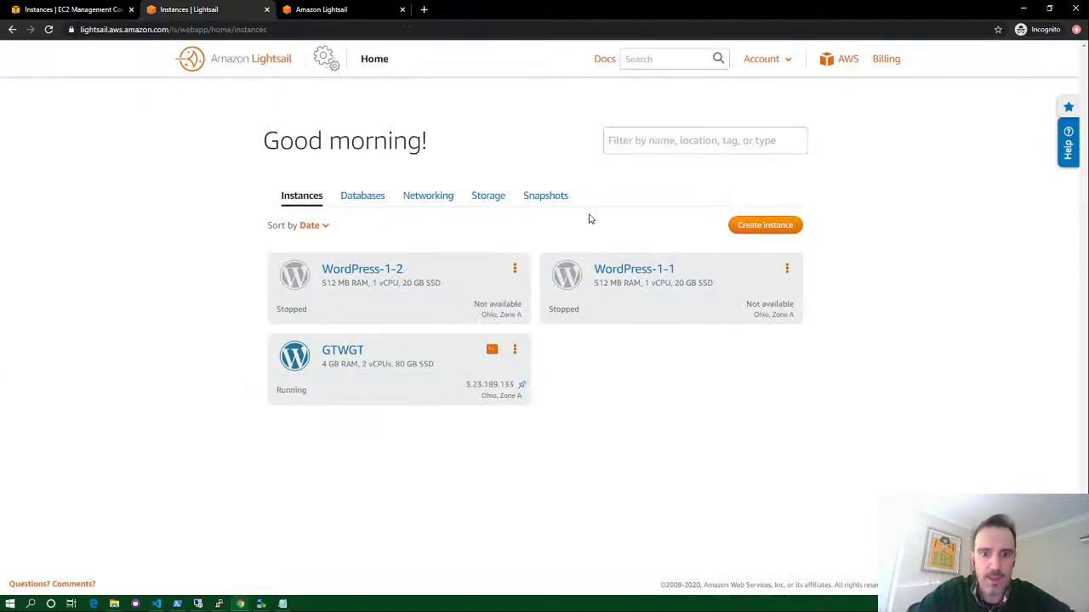
{"action": "left_click", "coordinate": [786, 269]}
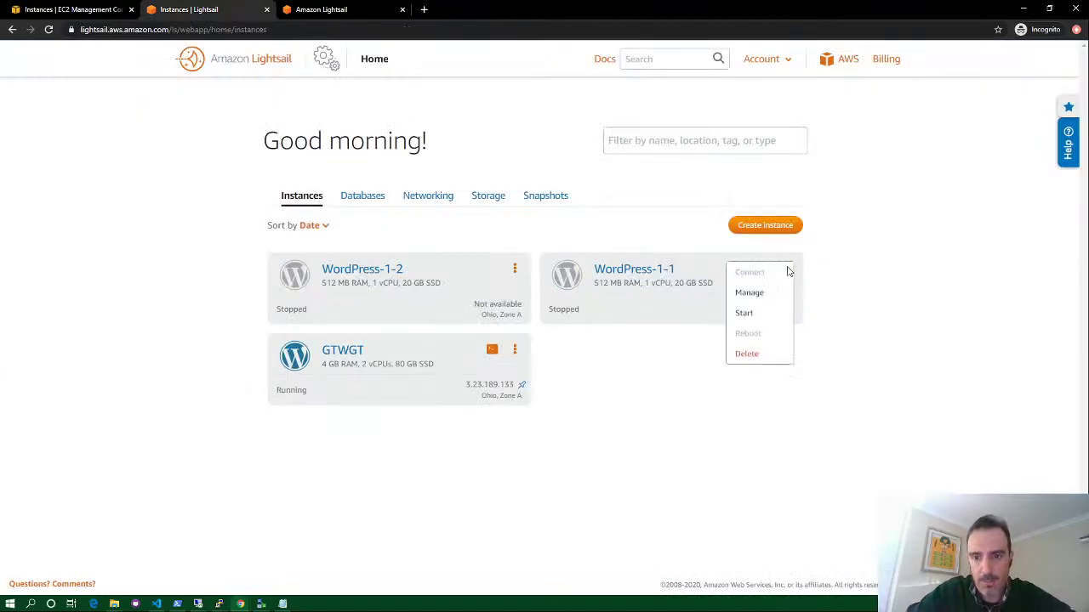
{"action": "left_click", "coordinate": [751, 355]}
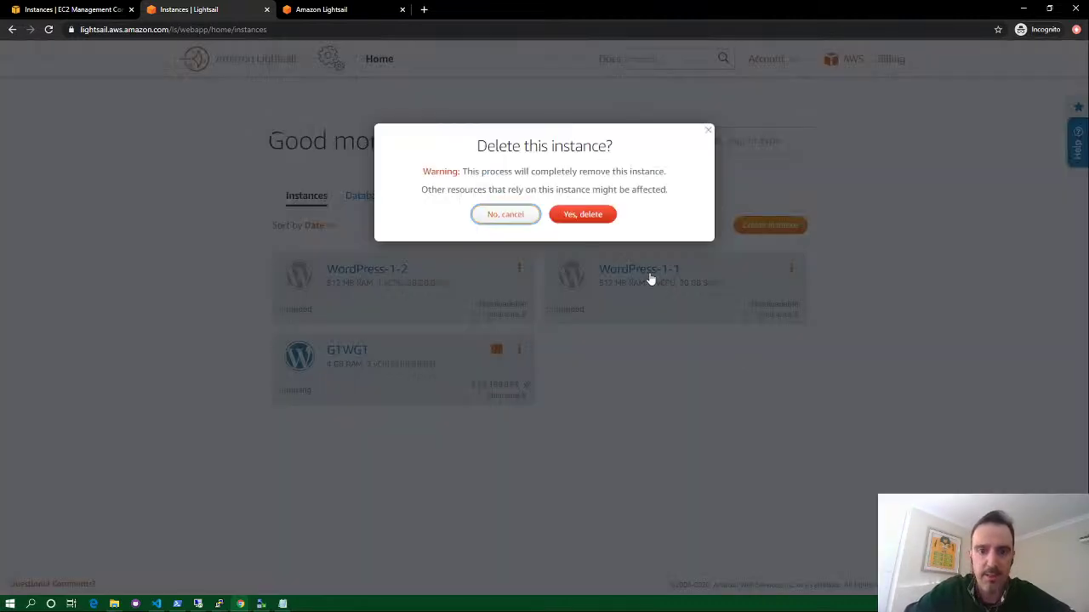
{"action": "left_click", "coordinate": [589, 218]}
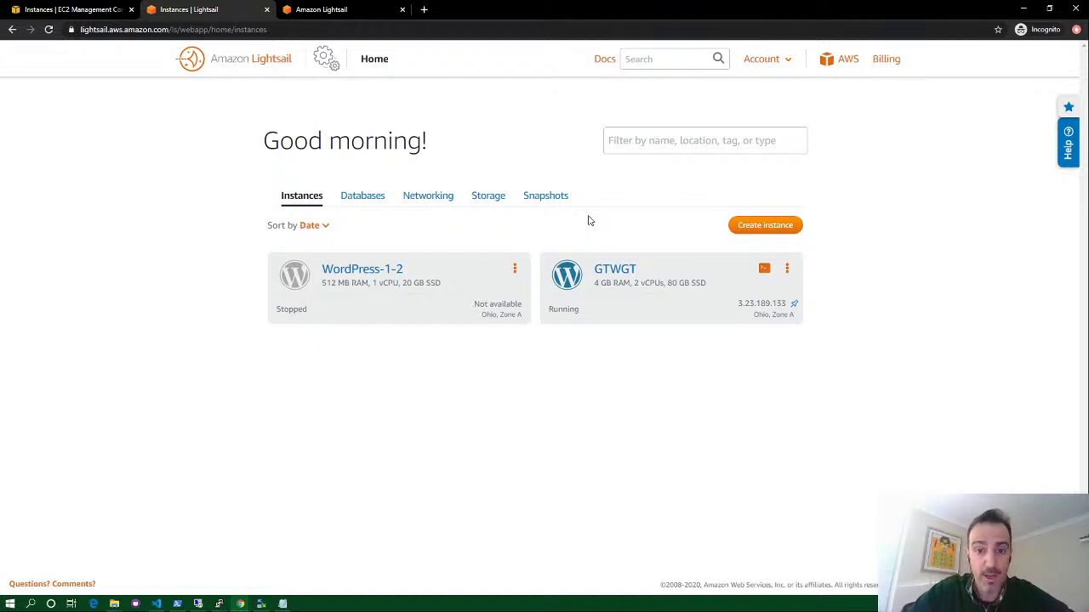
Open the management page of the GTWGT instance
{"action": "left_click", "coordinate": [616, 274]}
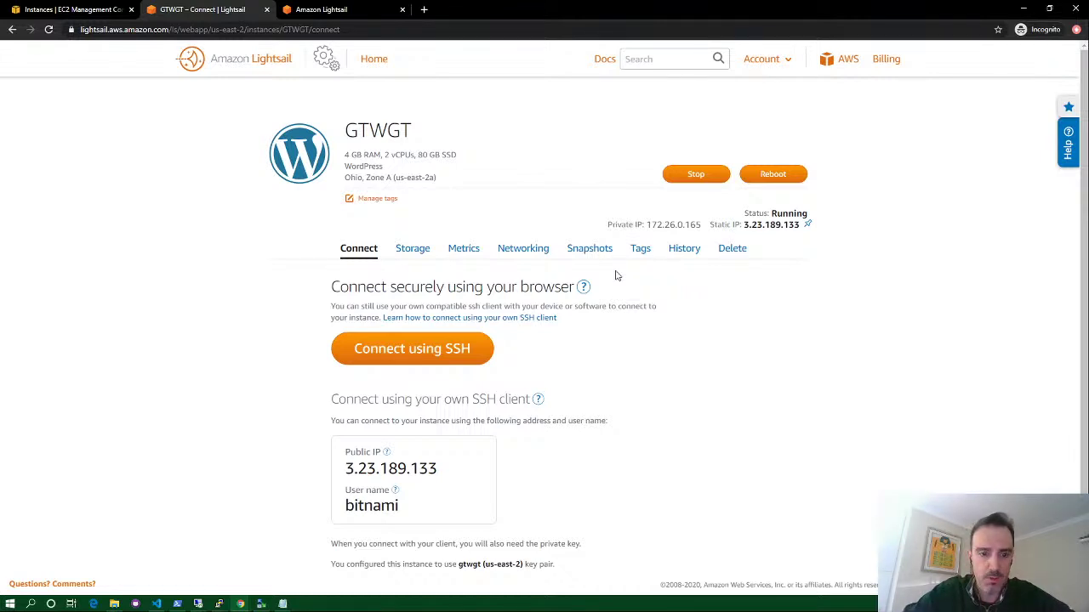